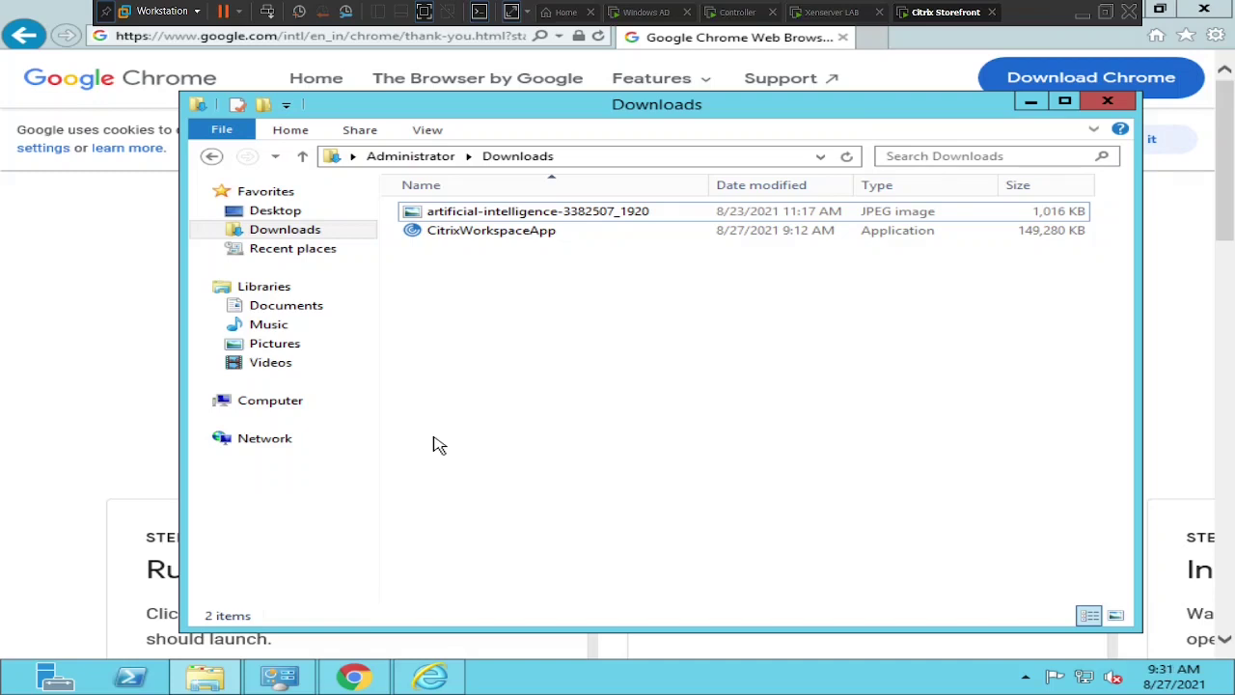
Try to install Citrix Workspace from CitrixWorkspaceApp in the Downloads folder, accepting the license agreement
{"action": "left_click", "coordinate": [503, 240]}
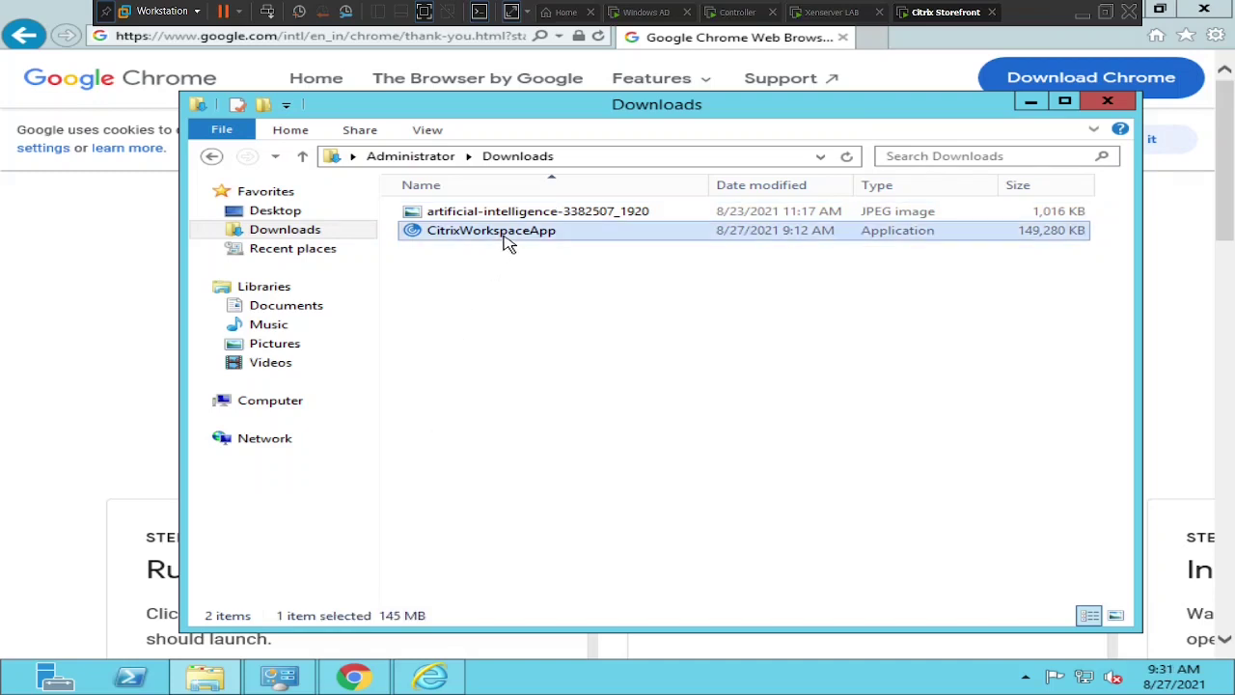
{"action": "double_click", "coordinate": [503, 241]}
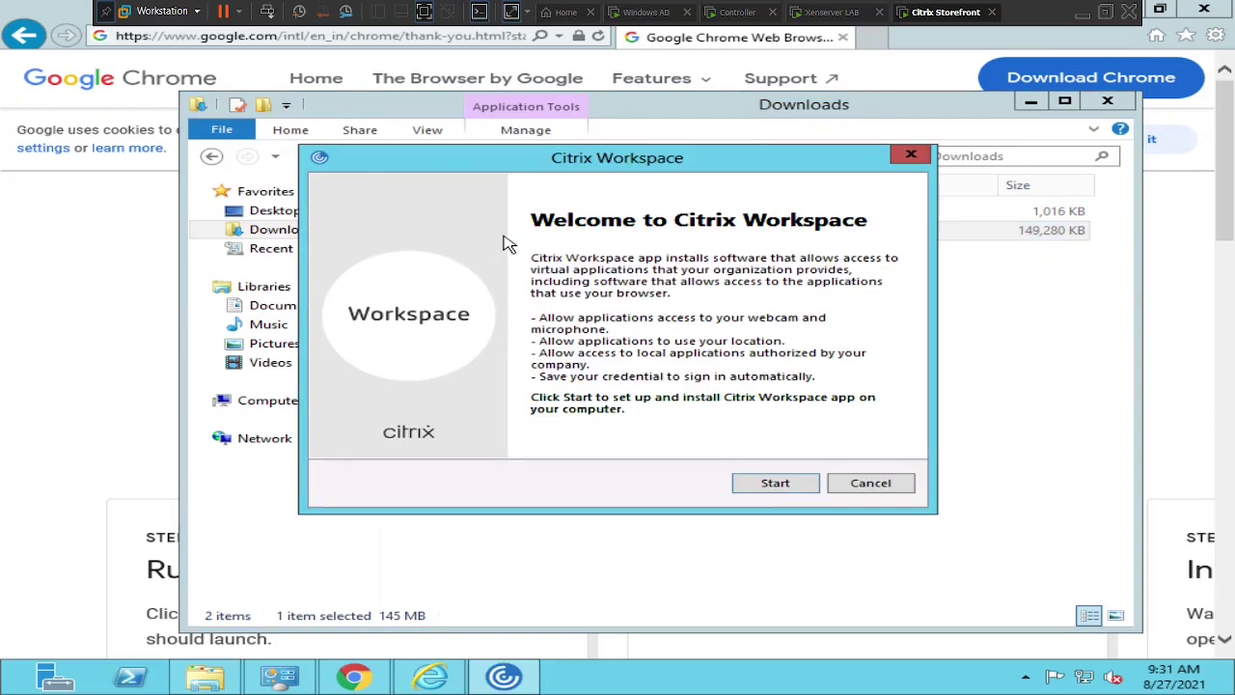
{"action": "left_click", "coordinate": [775, 484]}
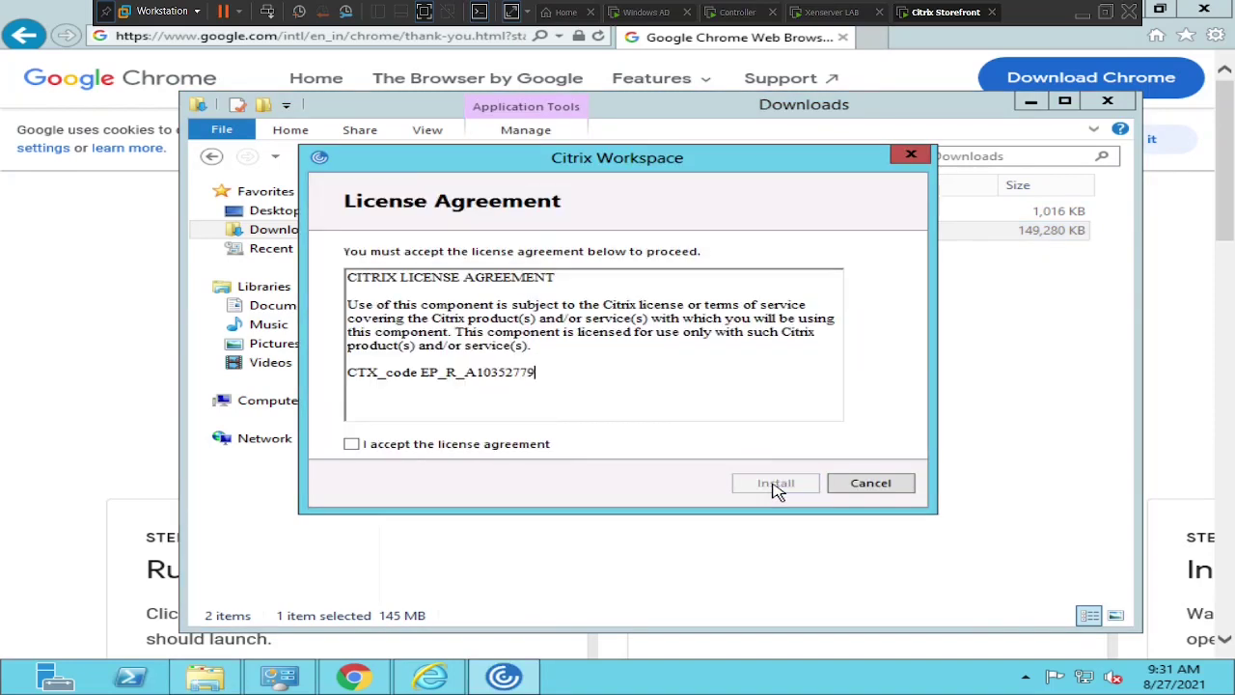
{"action": "left_click", "coordinate": [351, 444]}
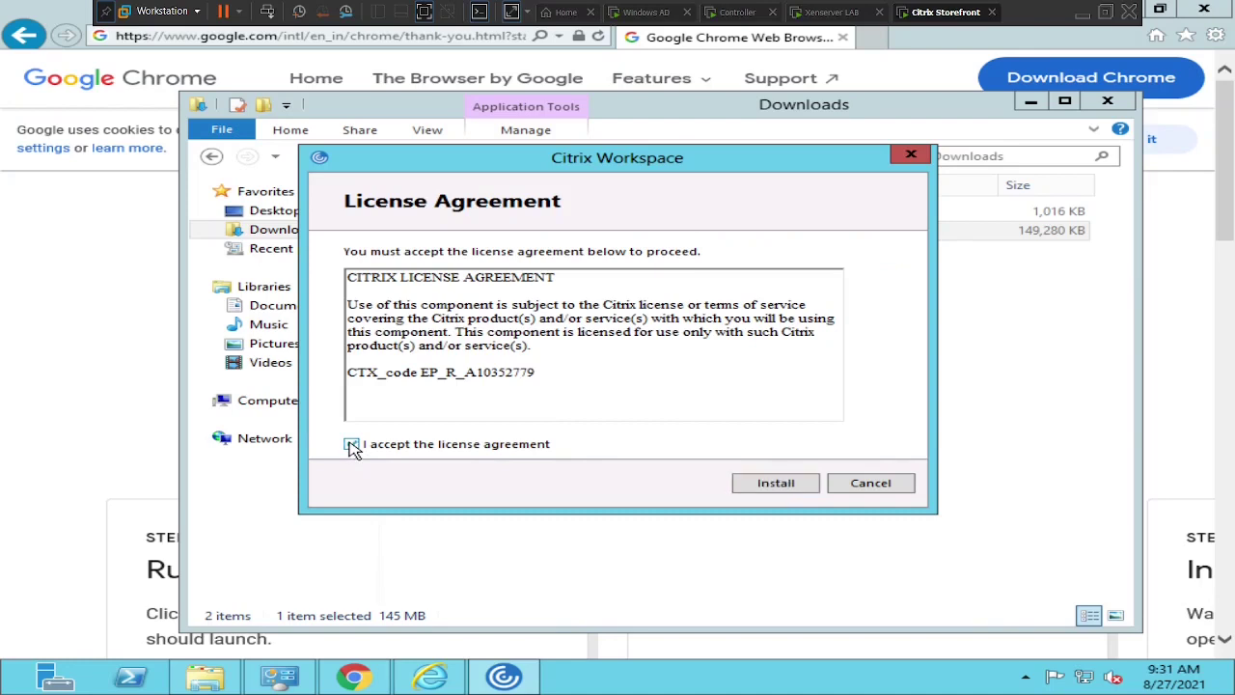
{"action": "left_click", "coordinate": [760, 485]}
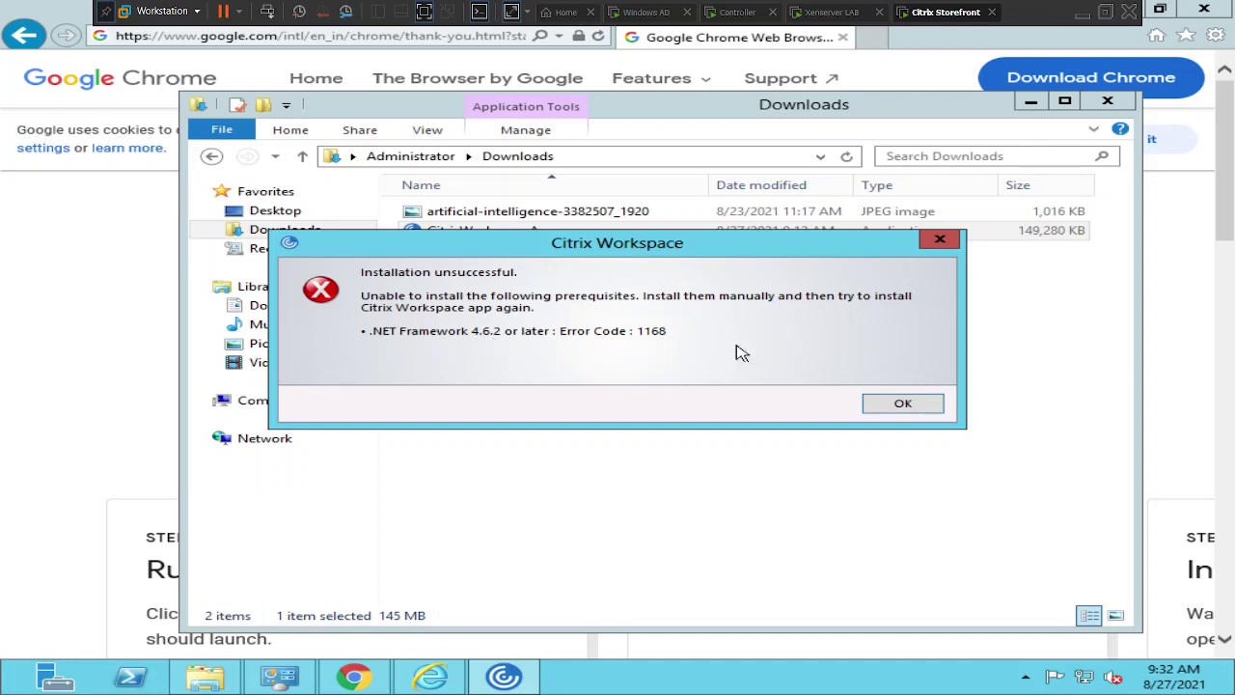
{"action": "left_click", "coordinate": [899, 405]}
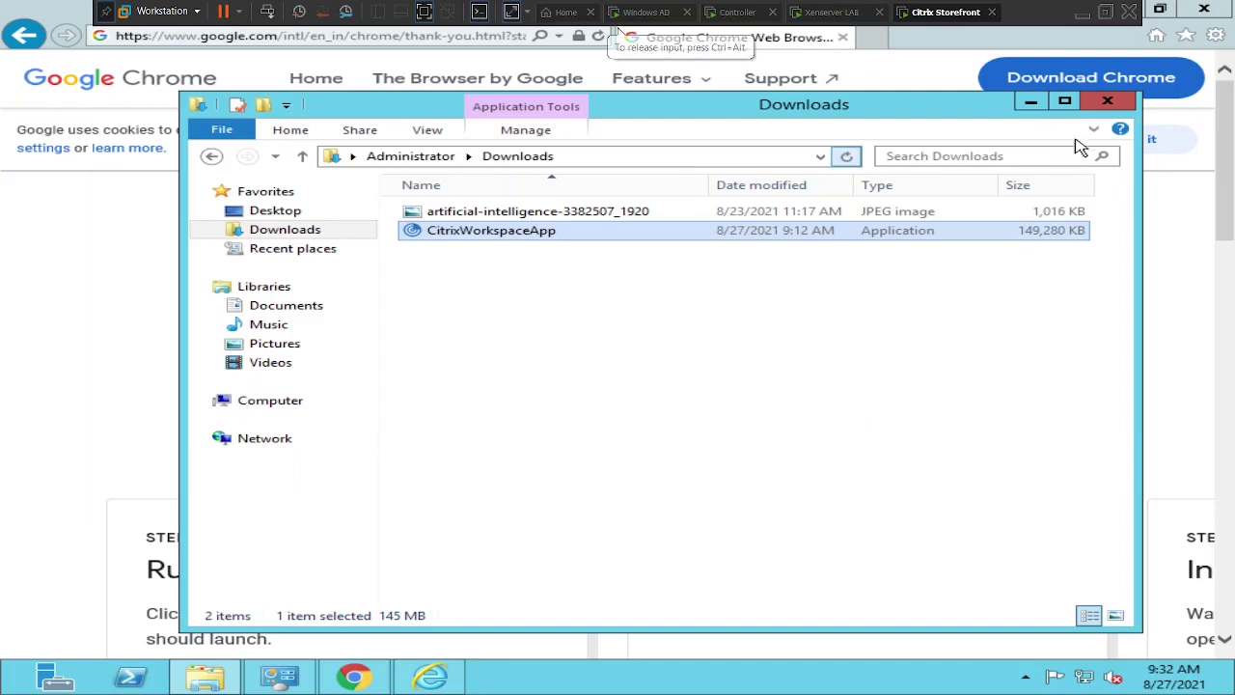
{"action": "left_click", "coordinate": [1030, 101]}
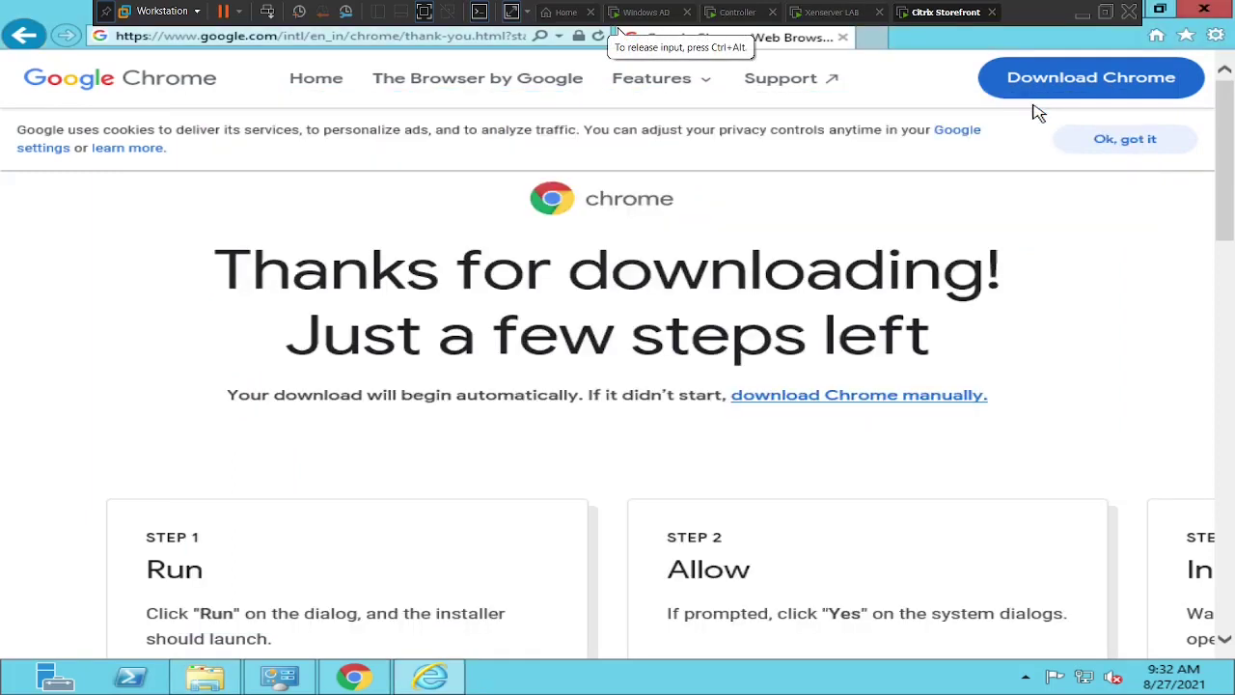
{"action": "left_click", "coordinate": [394, 35]}
{"action": "type", "text": "goo"}
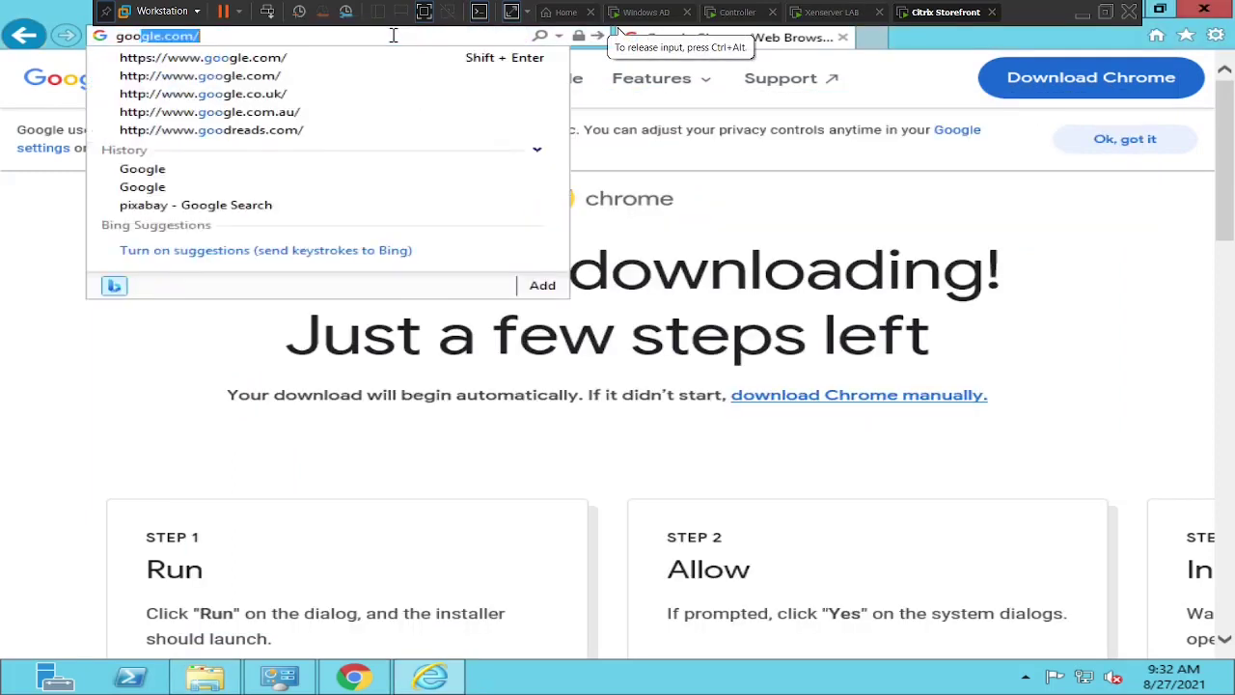
{"action": "key", "text": "Return"}
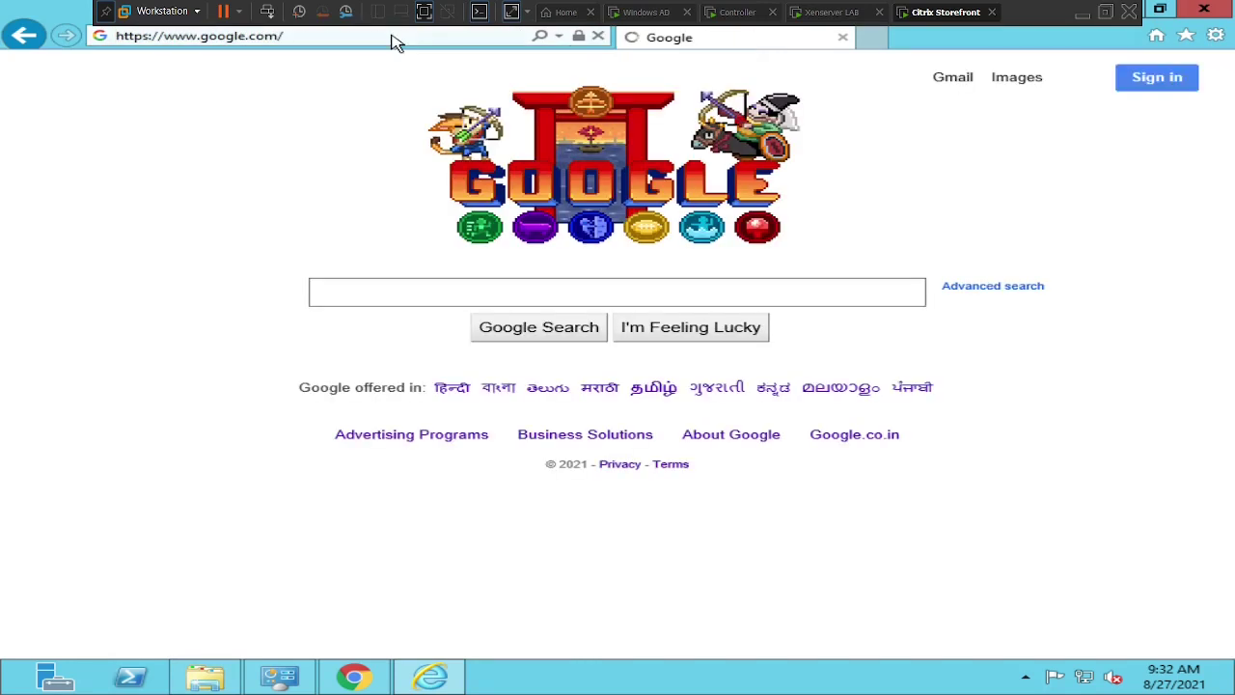
{"action": "type", "text": ".net"}
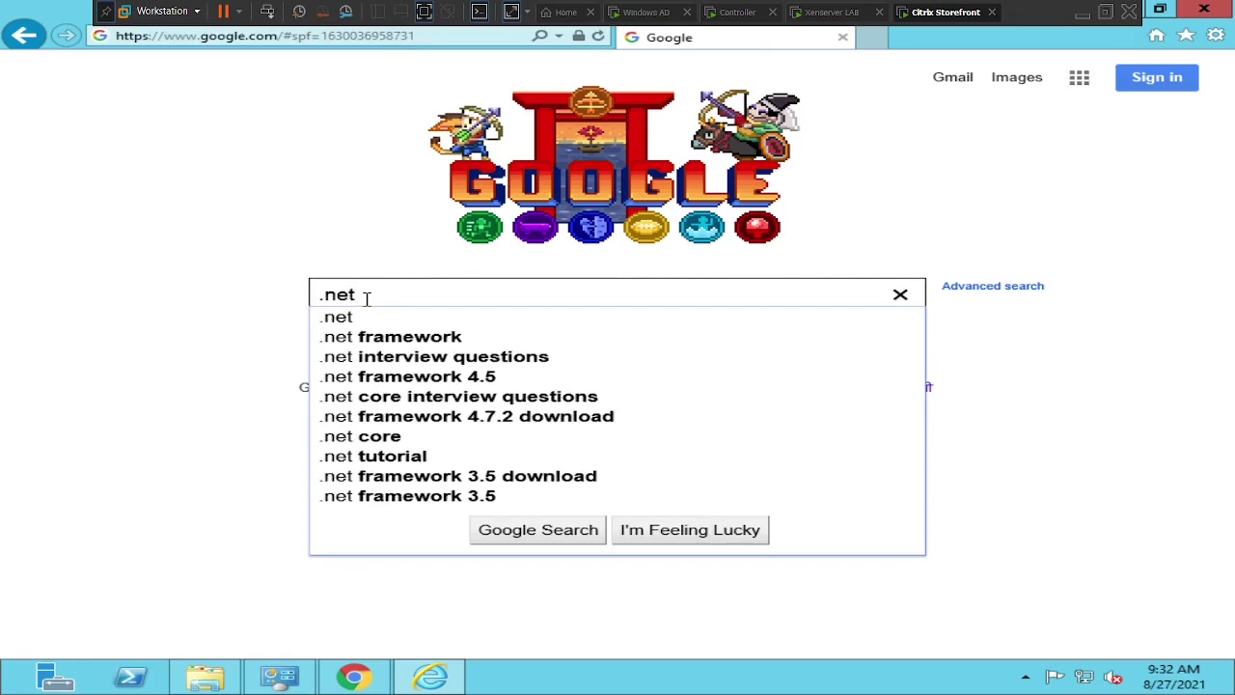
{"action": "key", "text": "Down"}
{"action": "key", "text": "Down"}
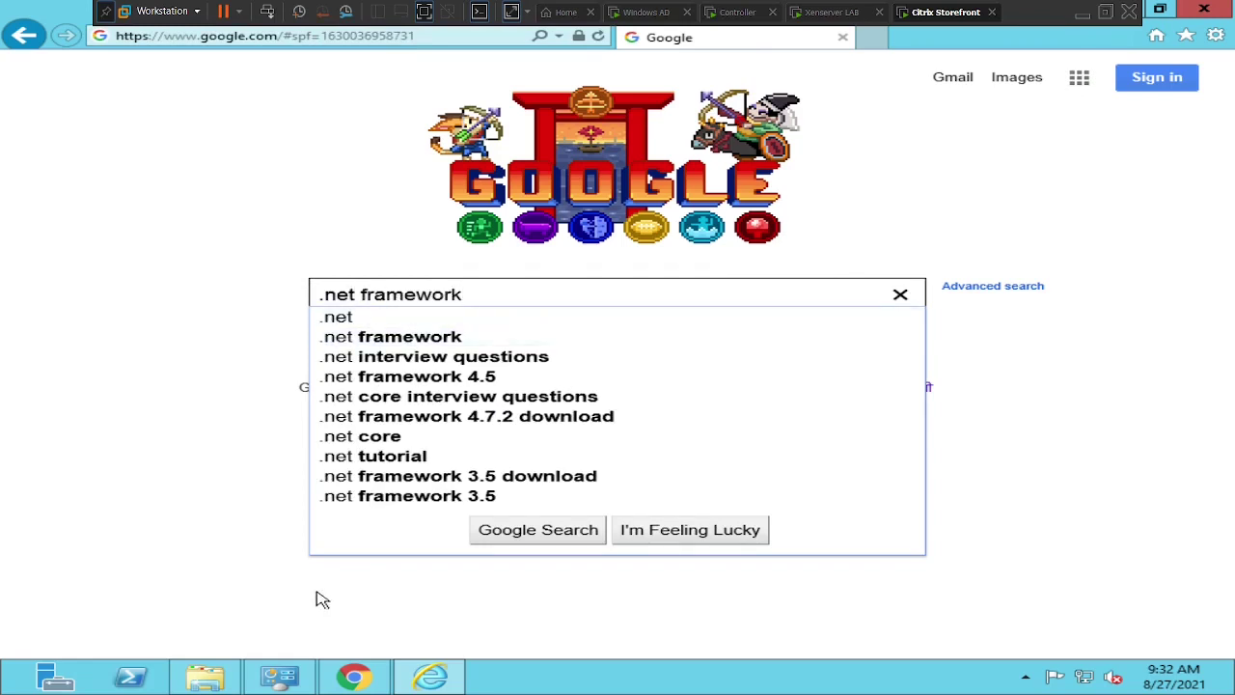
Switch to Google Chrome, open google.com in a new tab and search for ".net framework 4.7.2 download"
{"action": "left_click", "coordinate": [351, 673]}
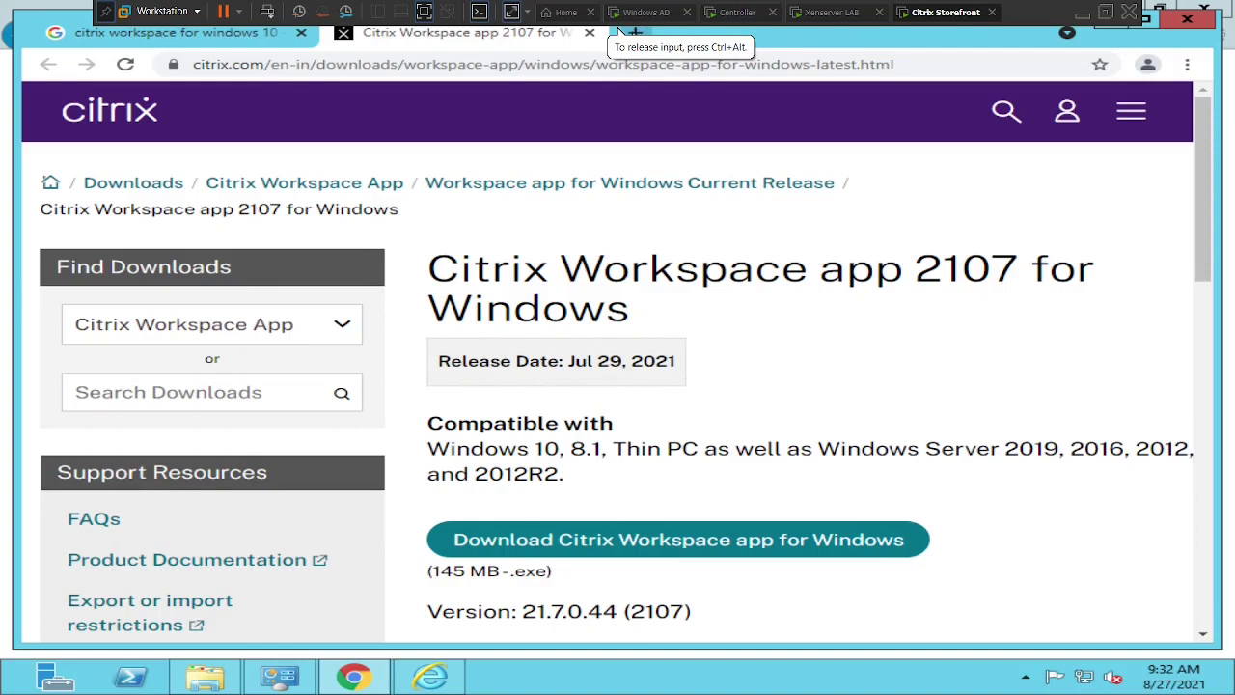
{"action": "left_click", "coordinate": [634, 33]}
{"action": "type", "text": "google.com"}
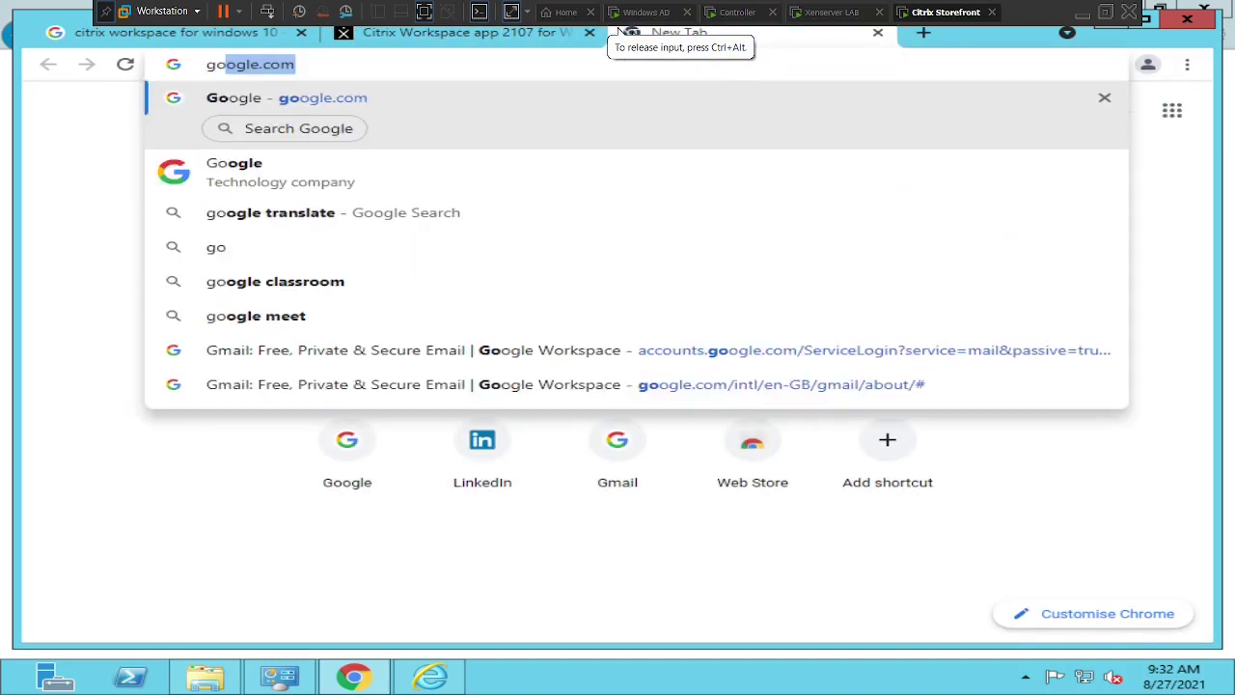
{"action": "key", "text": "Return"}
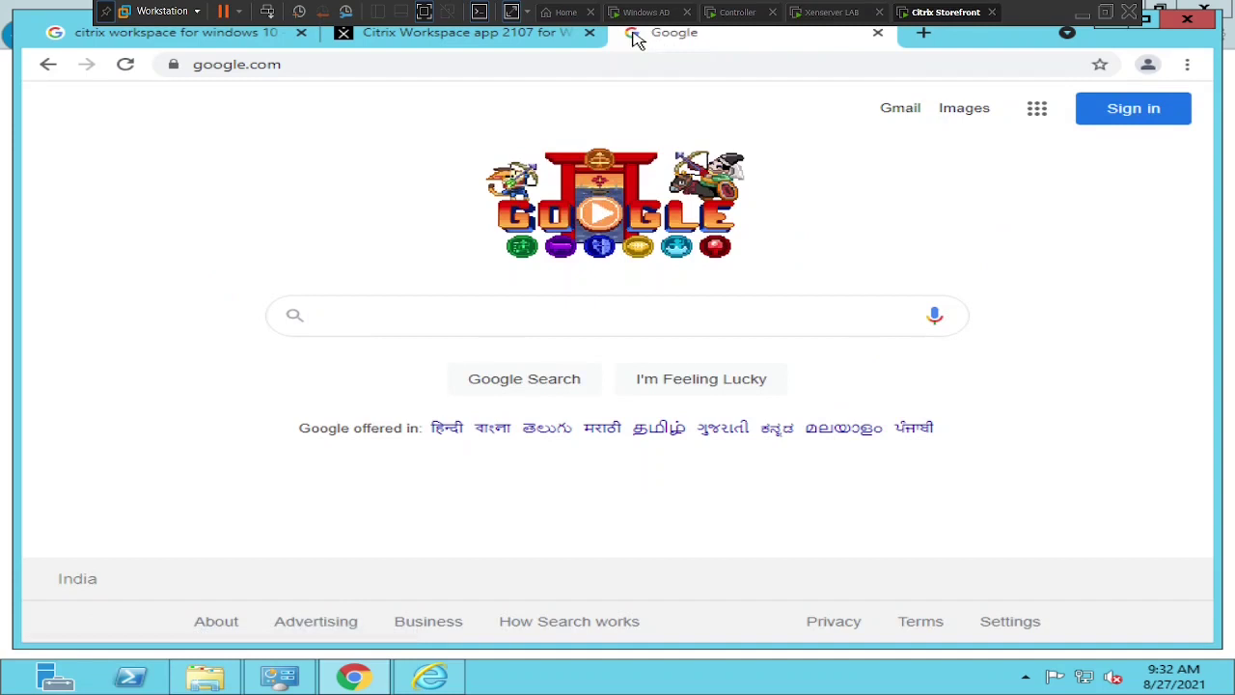
{"action": "type", "text": ".net"}
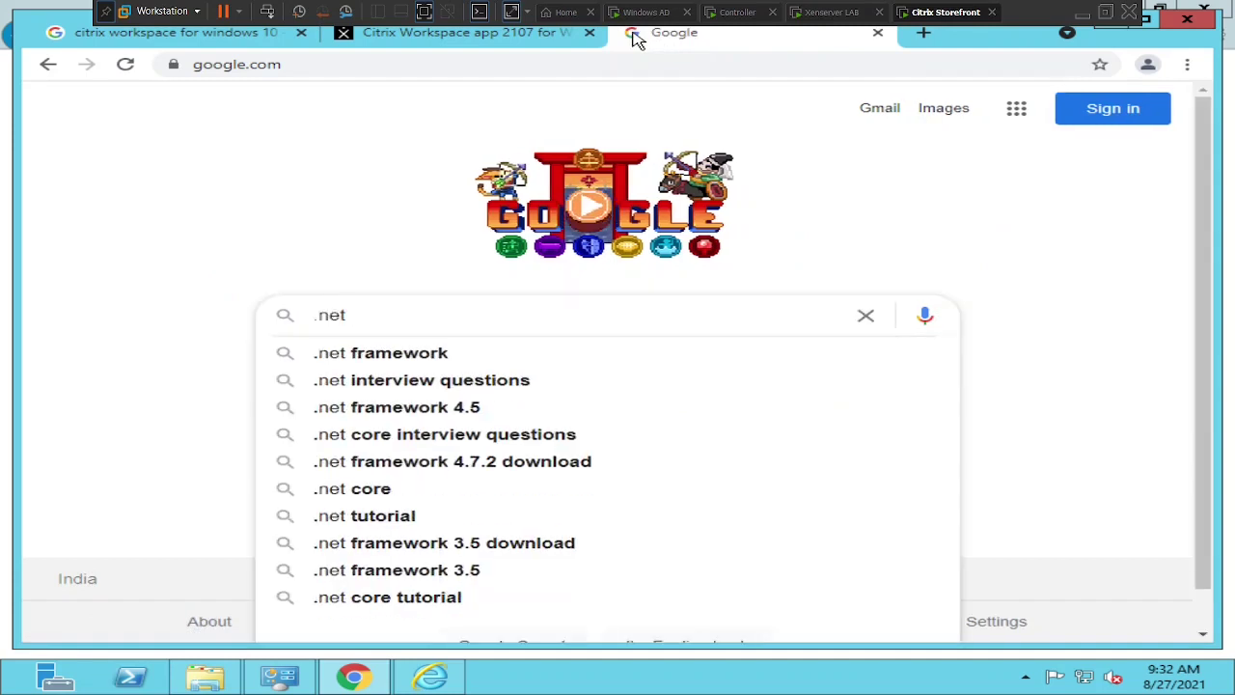
{"action": "key", "text": "Down"}
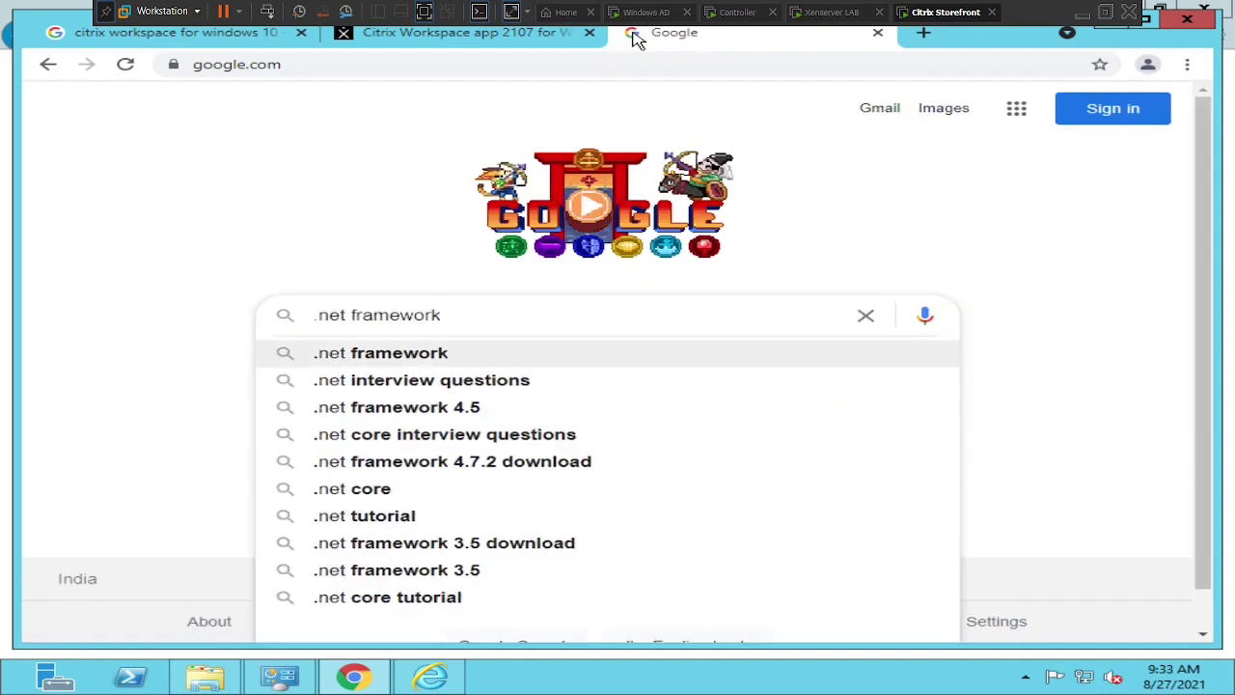
{"action": "key", "text": "Down"}
{"action": "key", "text": "Down"}
{"action": "key", "text": "Down"}
{"action": "key", "text": "Down"}
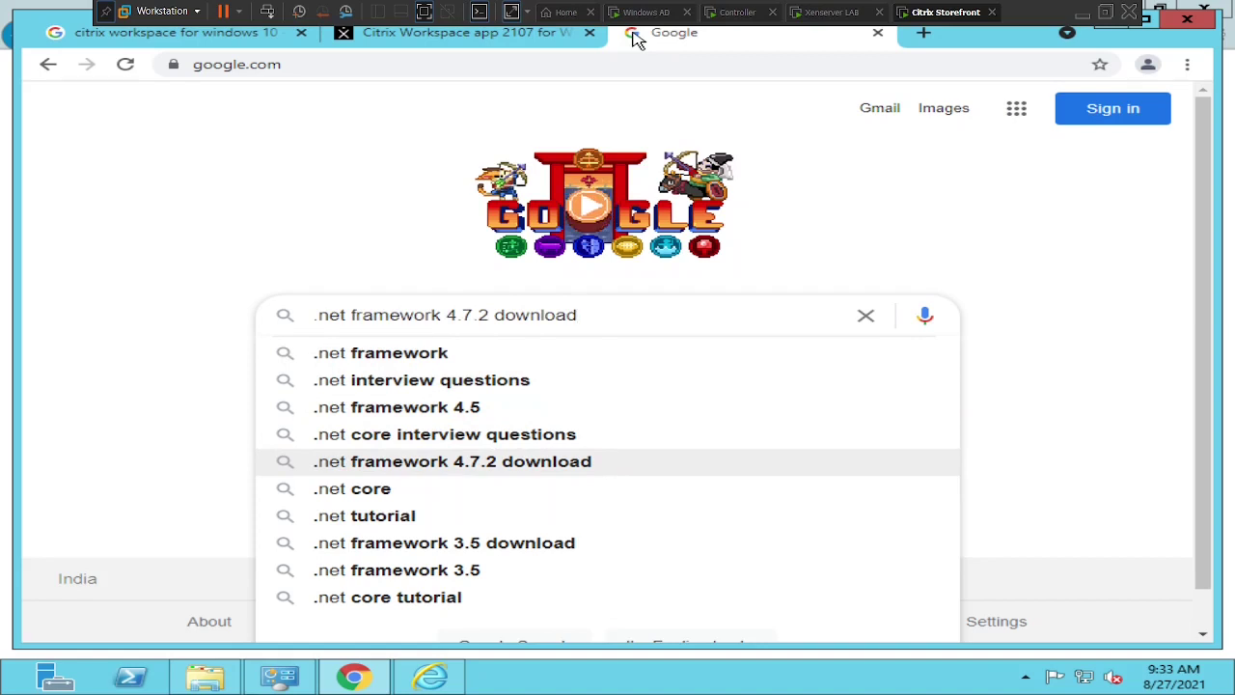
{"action": "key", "text": "Return"}
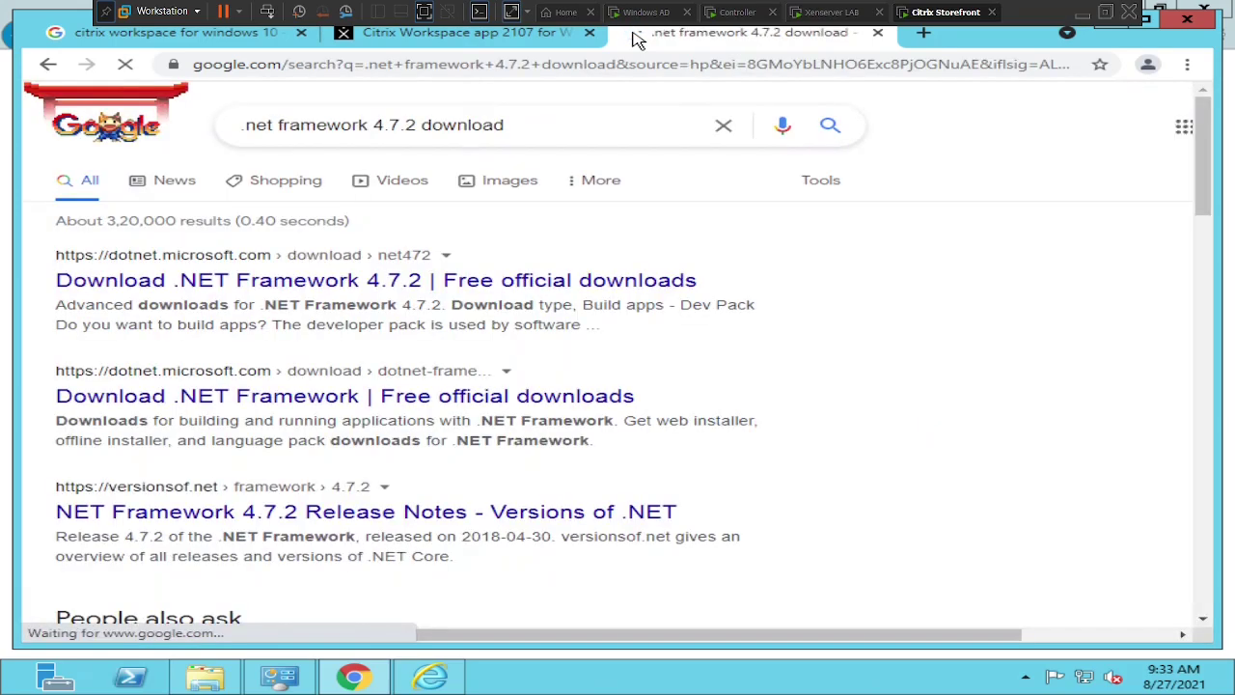
Open Microsoft's official .NET Framework 4.7.2 download page from the results and download the Runtime web installer
{"action": "left_click", "coordinate": [386, 290]}
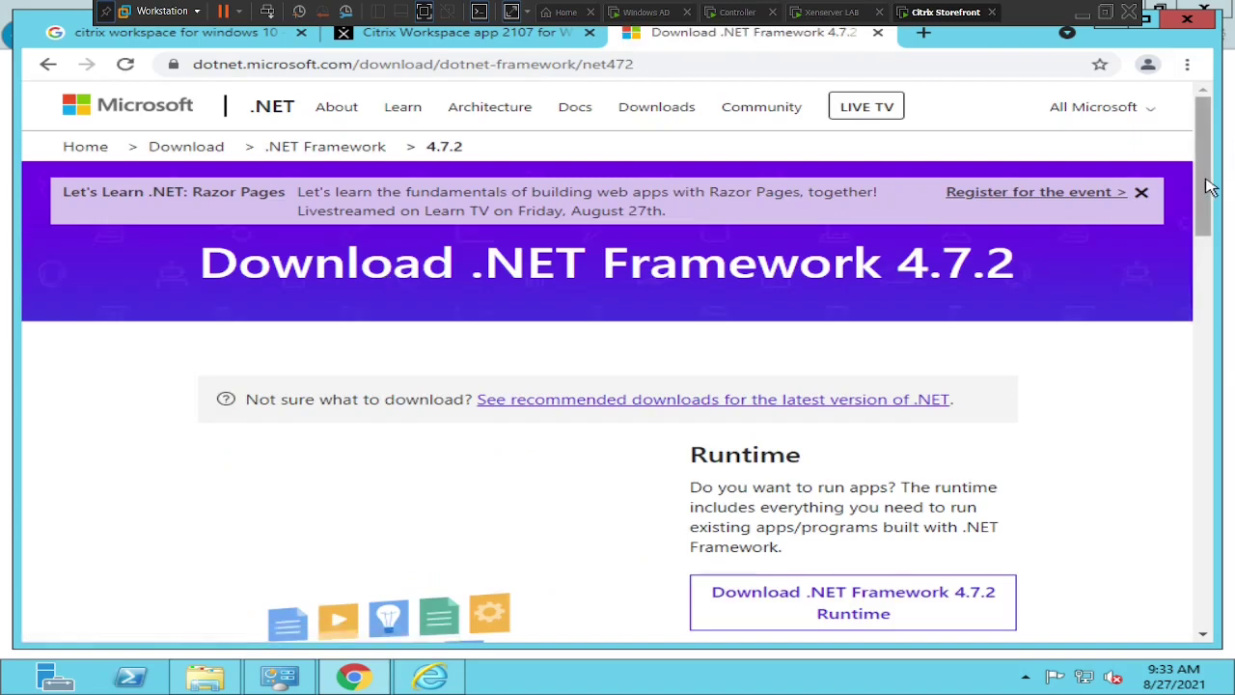
{"action": "left_click_drag", "start_coordinate": [1211, 187], "coordinate": [1211, 266]}
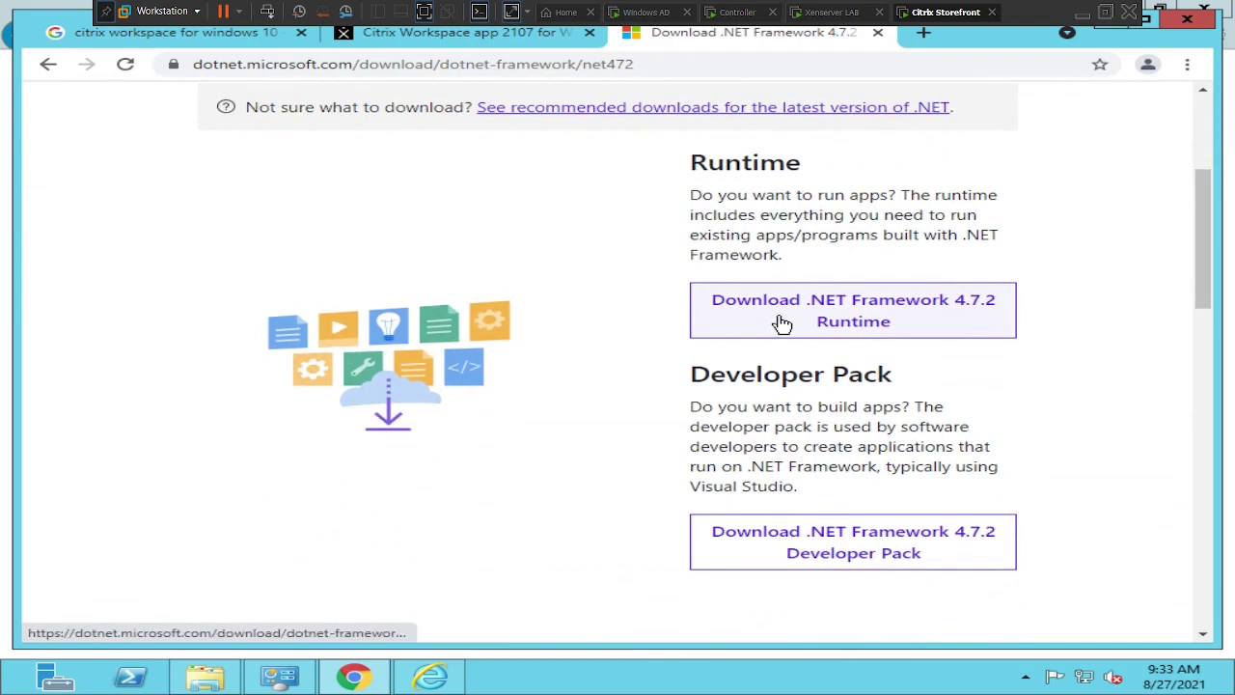
{"action": "left_click", "coordinate": [888, 324]}
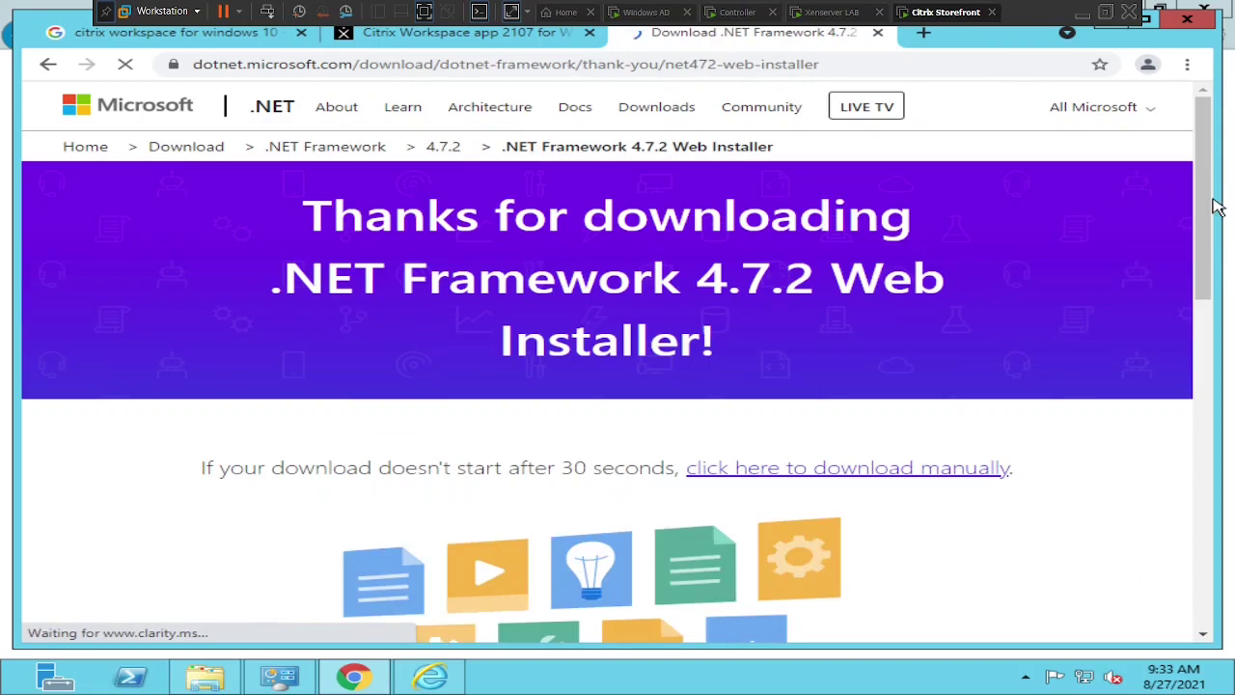
{"action": "left_click_drag", "start_coordinate": [1206, 221], "coordinate": [1205, 274]}
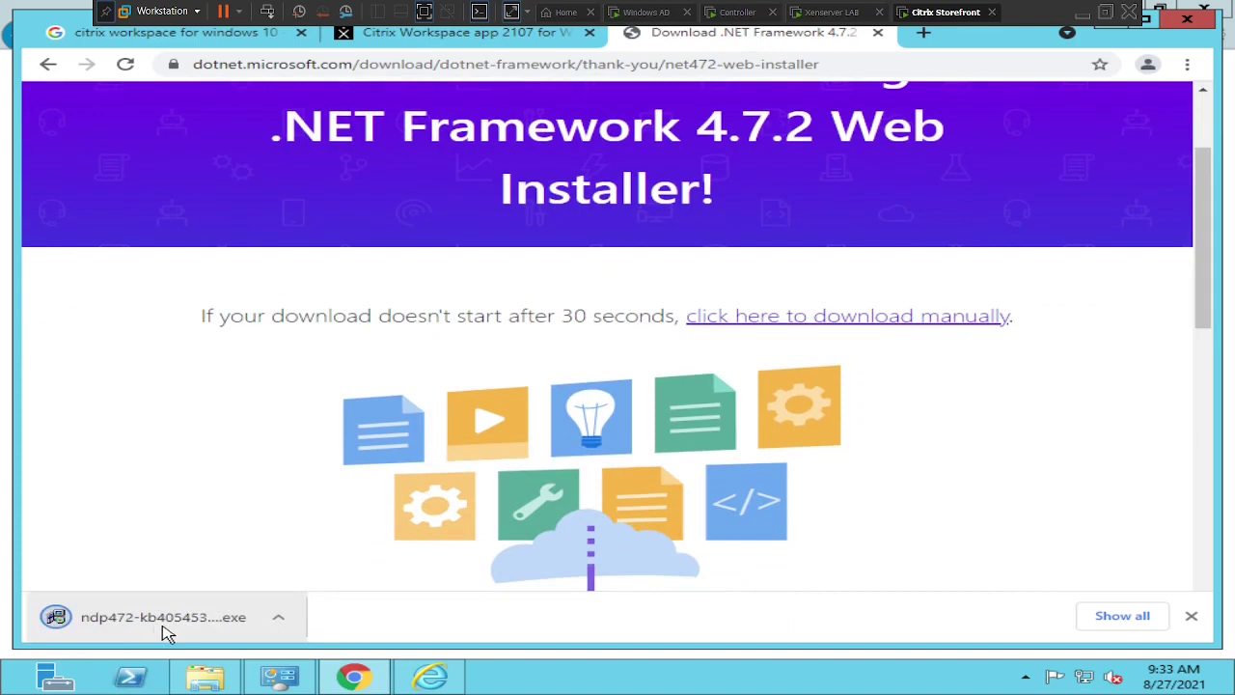
Run the downloaded ndp472-kb4054531-web.exe, accept the license terms and start installing .NET Framework 4.7.2
{"action": "left_click", "coordinate": [169, 626]}
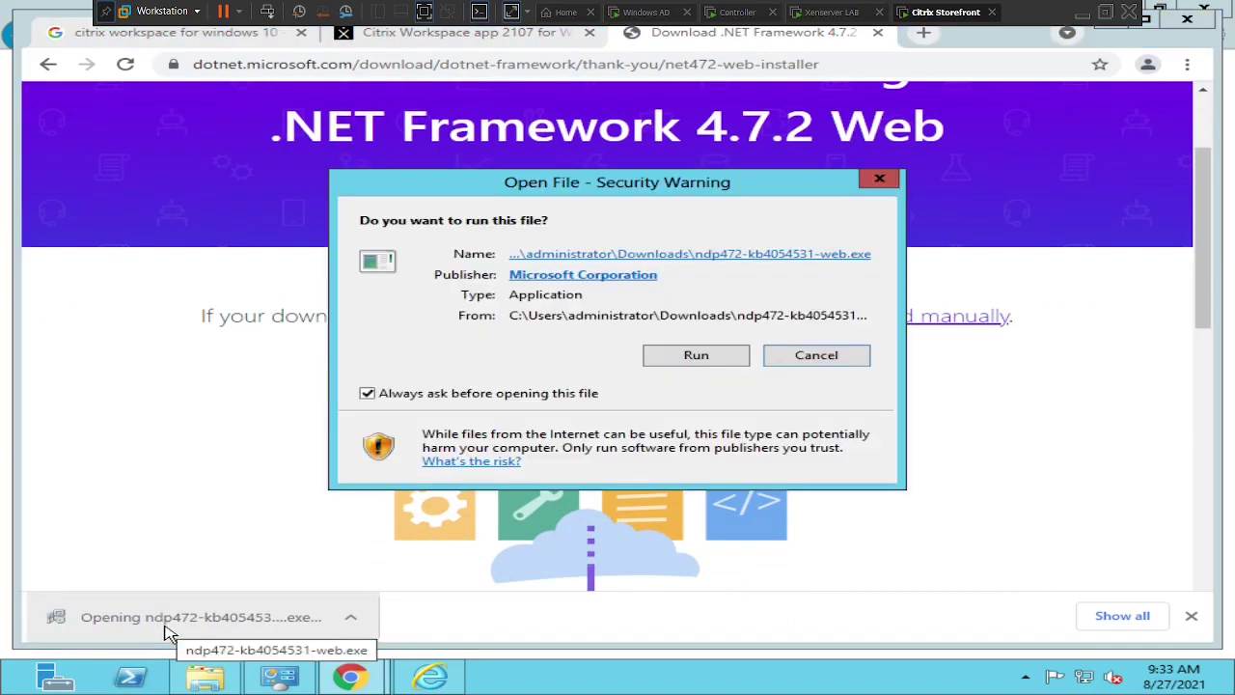
{"action": "left_click", "coordinate": [698, 354]}
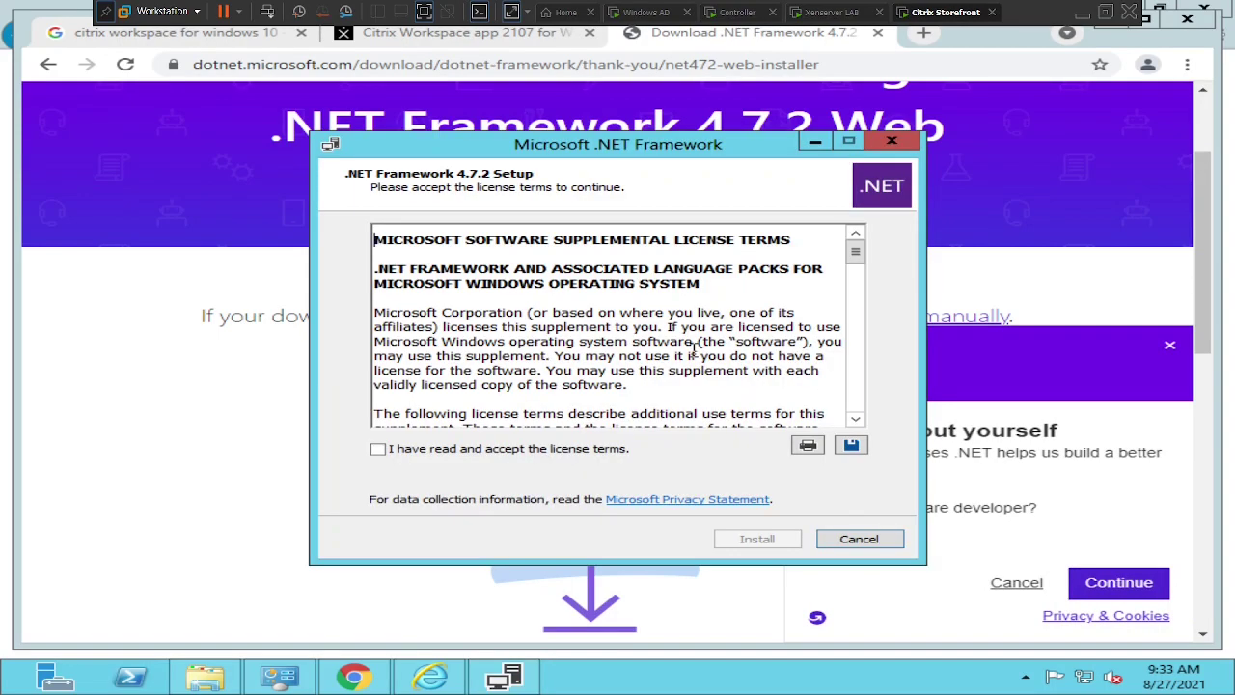
{"action": "left_click", "coordinate": [380, 452]}
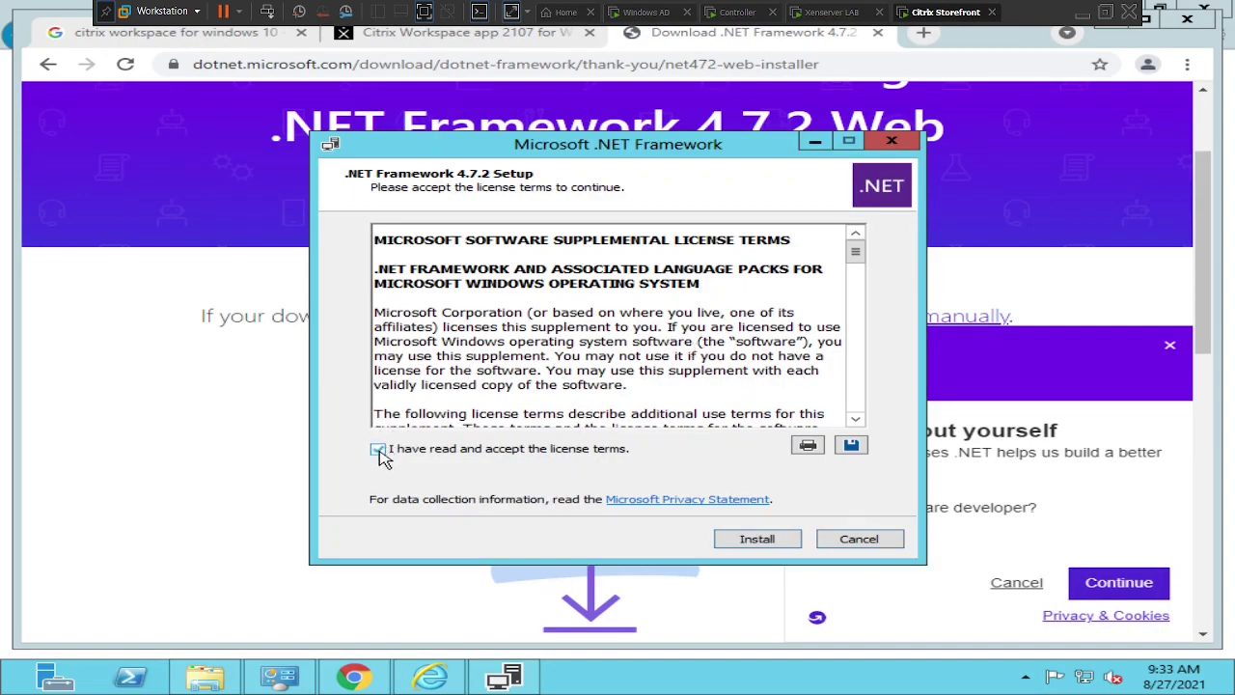
{"action": "left_click", "coordinate": [760, 543]}
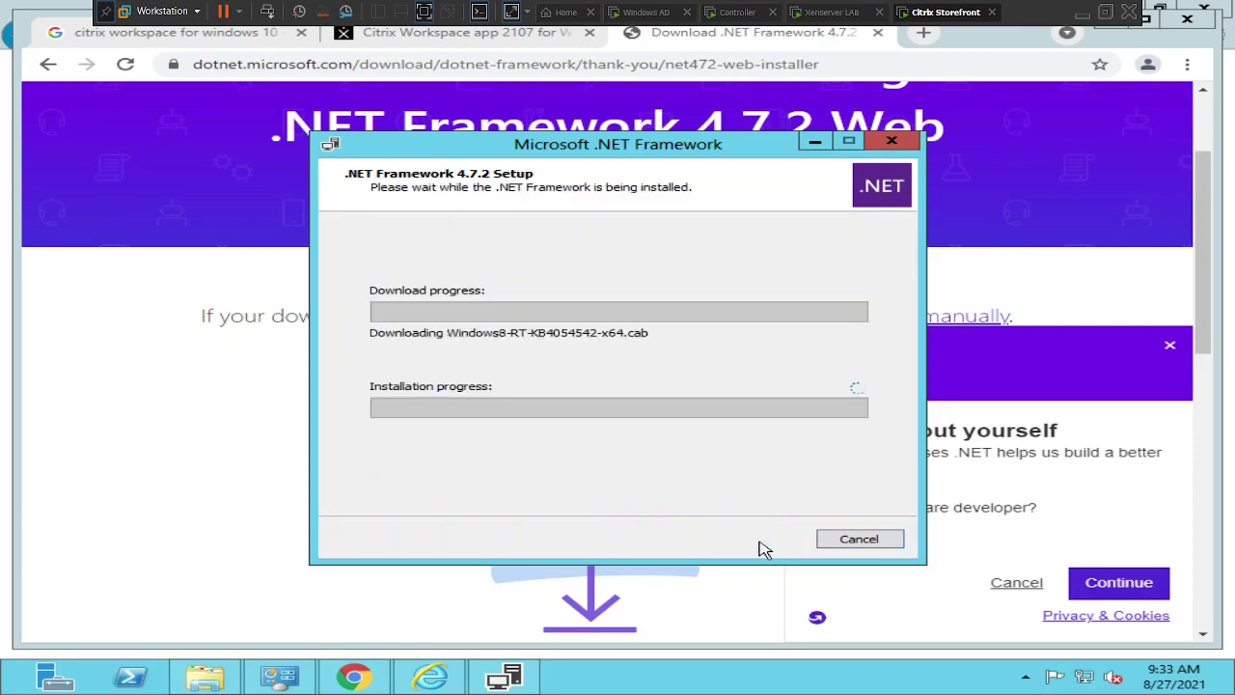
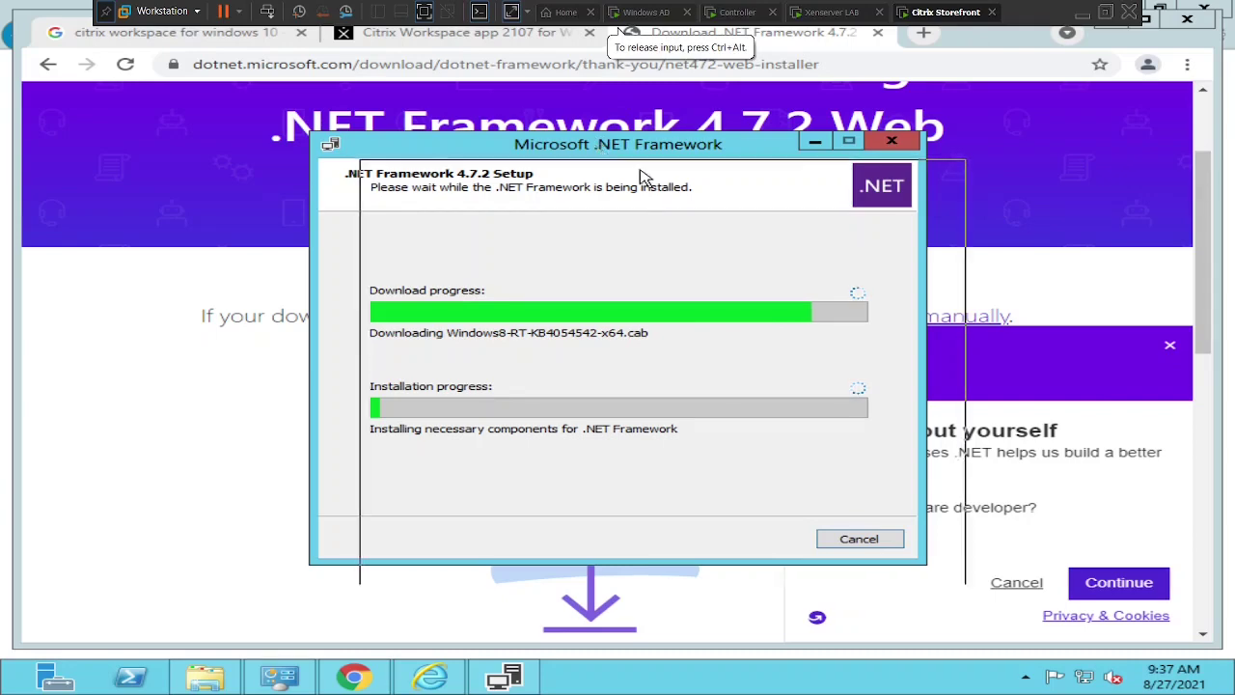
Finish the .NET Framework 4.7.2 setup and postpone the computer restart
{"action": "left_click_drag", "start_coordinate": [598, 144], "coordinate": [647, 171]}
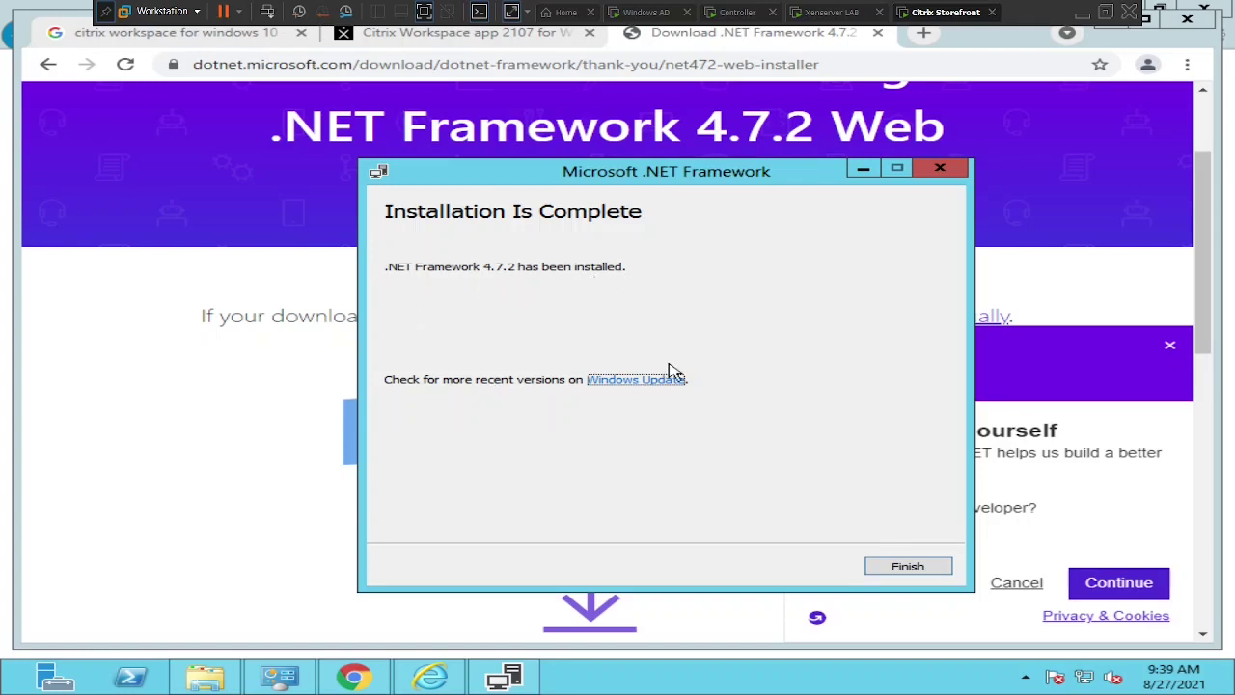
{"action": "left_click", "coordinate": [928, 576]}
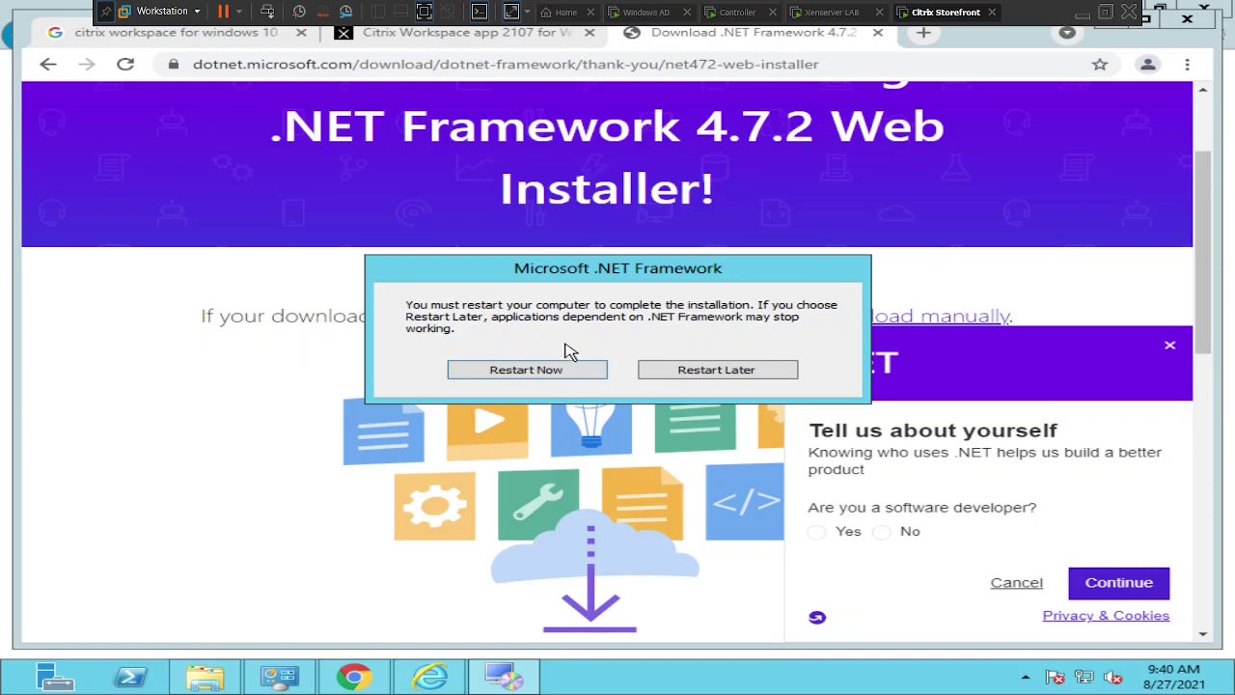
{"action": "left_click", "coordinate": [674, 376]}
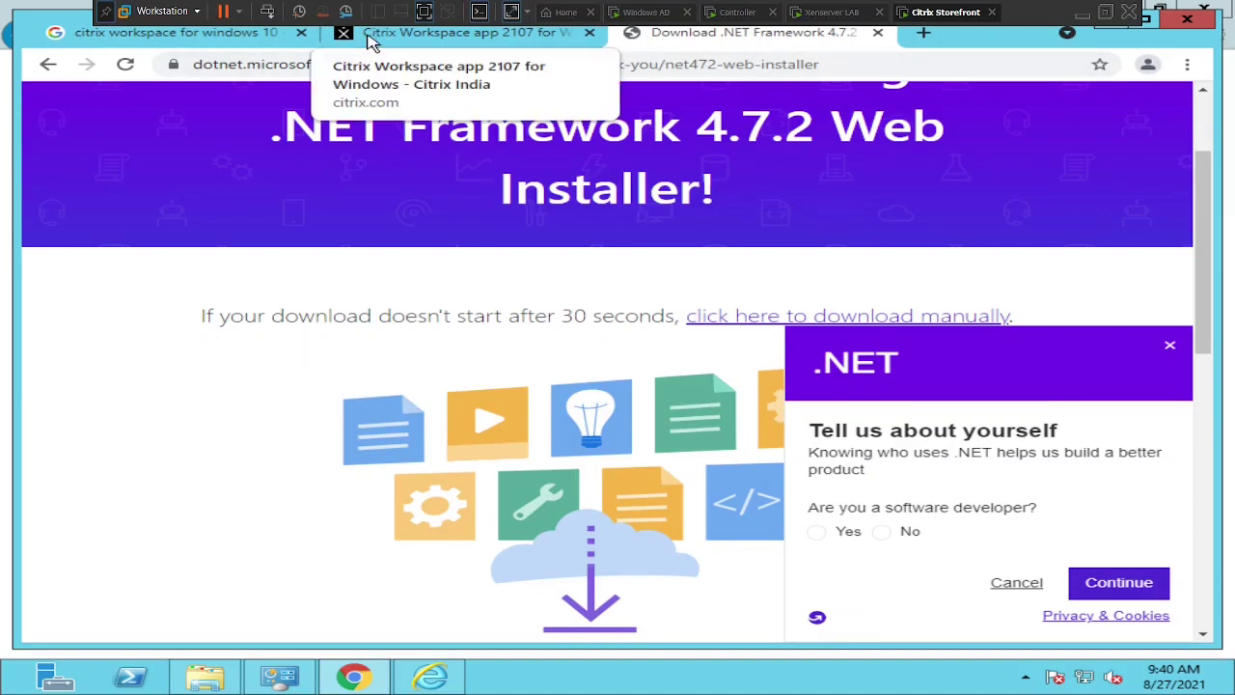
Return to the Downloads folder and retry the Citrix Workspace installation with CitrixWorkspaceApp, accepting the license agreement
{"action": "left_click", "coordinate": [205, 675]}
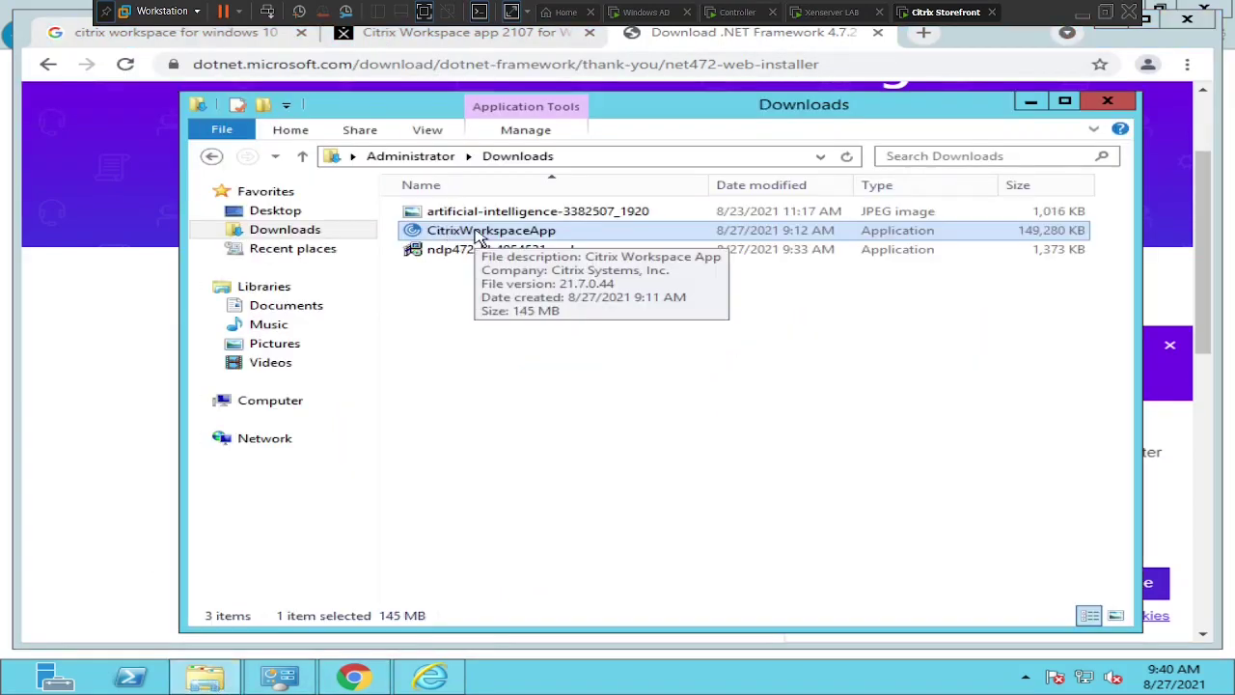
{"action": "double_click", "coordinate": [518, 237]}
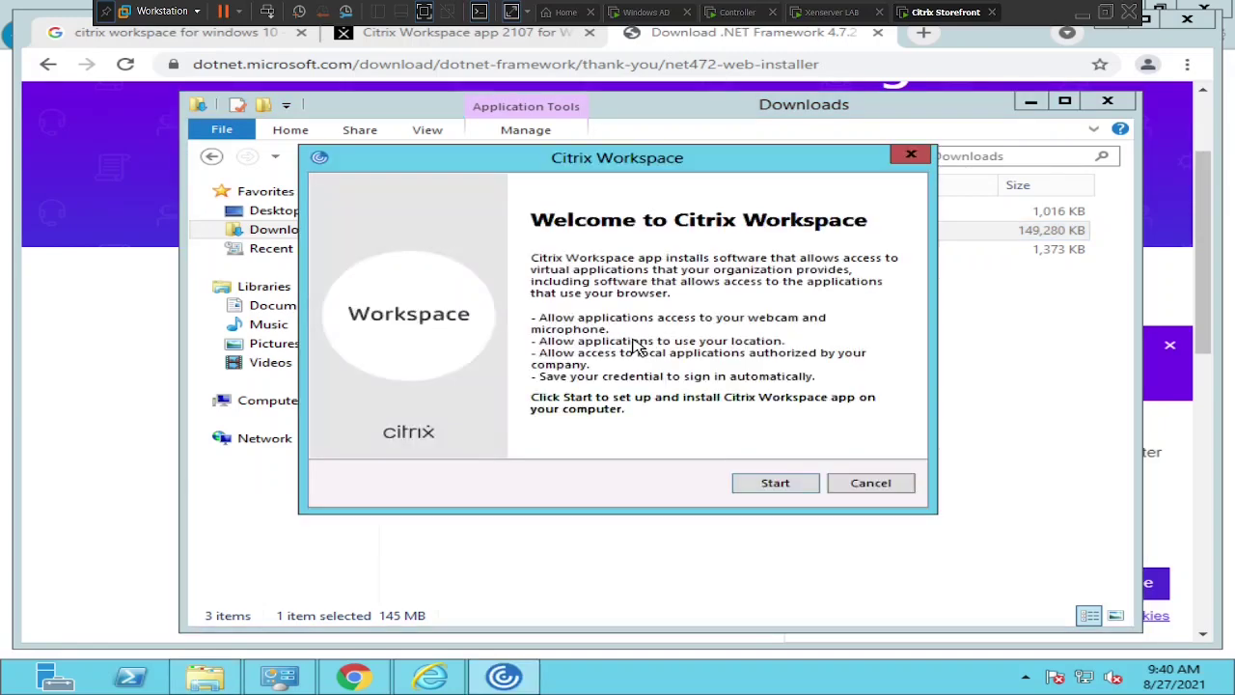
{"action": "left_click", "coordinate": [776, 484]}
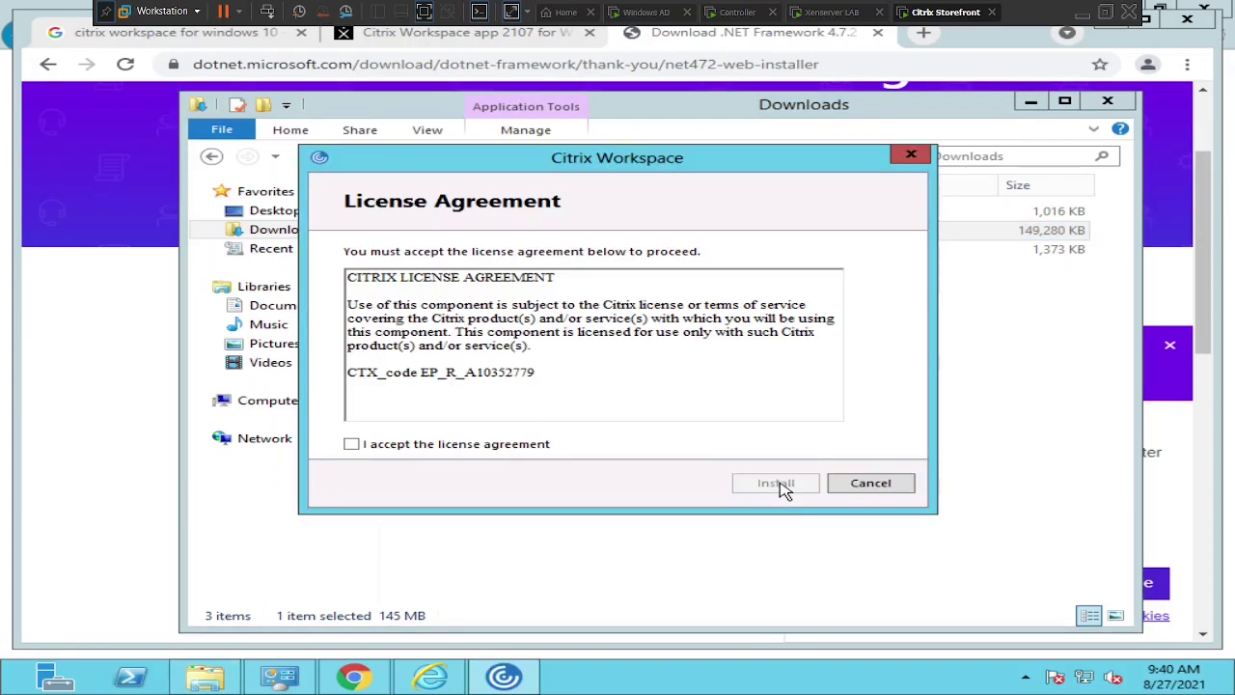
{"action": "left_click", "coordinate": [352, 444]}
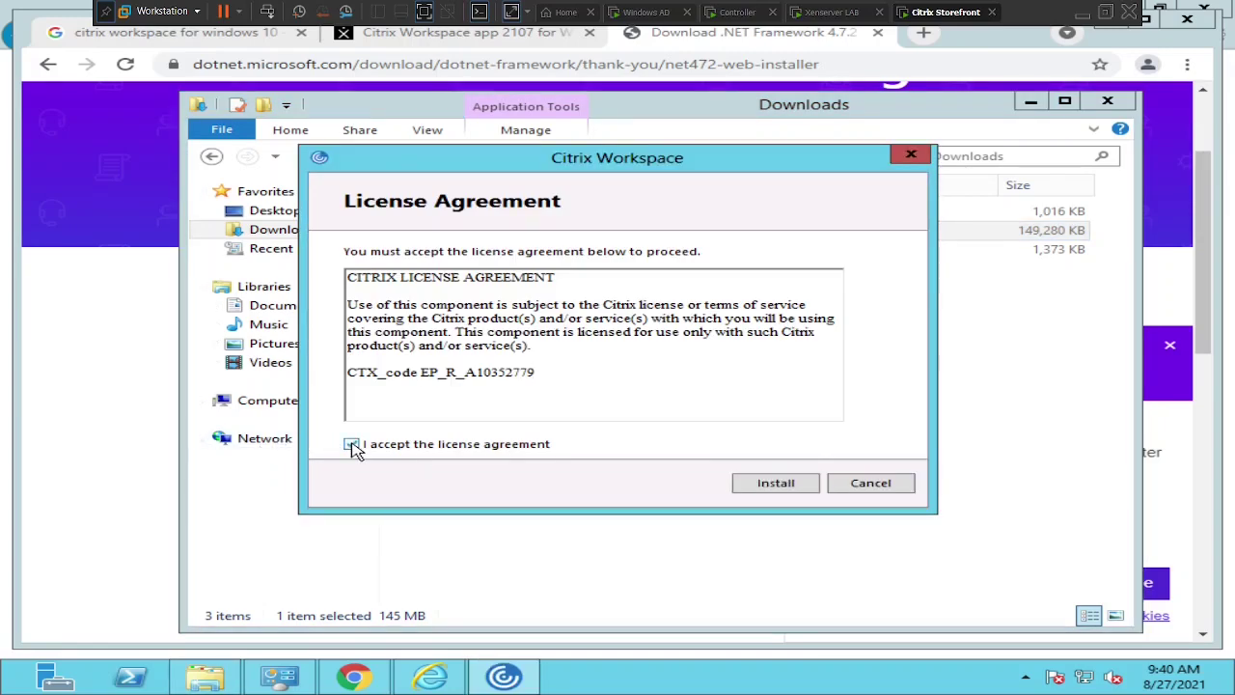
{"action": "left_click", "coordinate": [774, 482]}
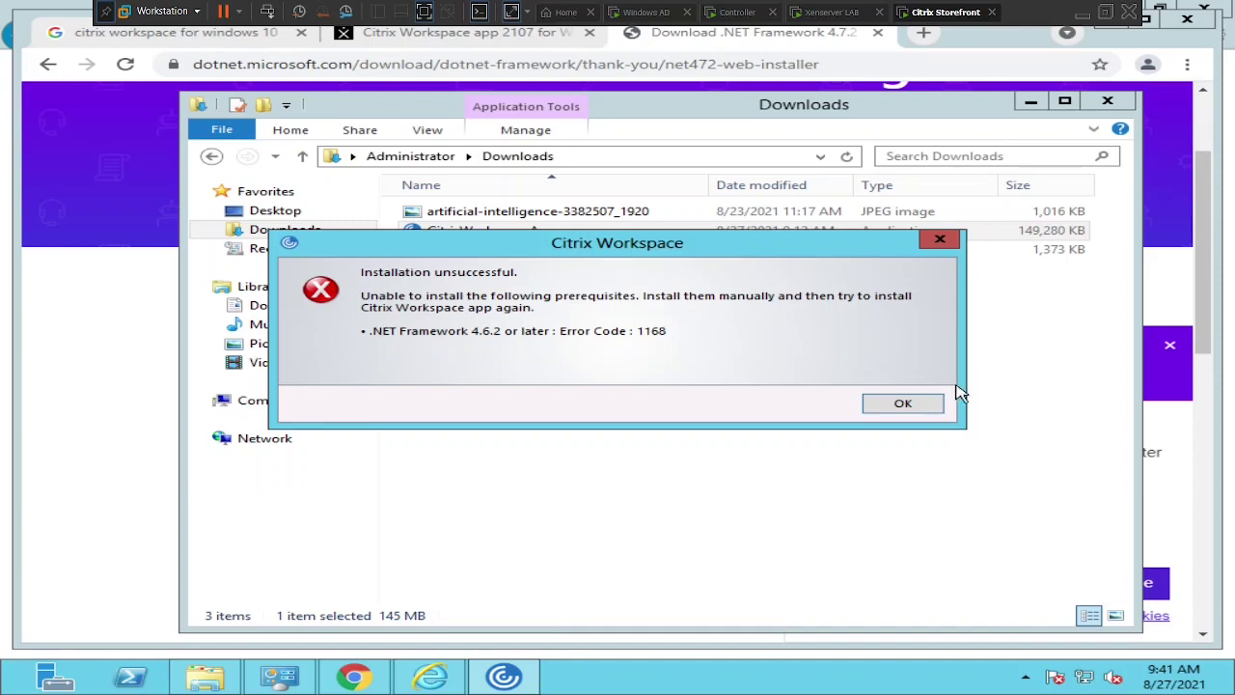
Close the Citrix Workspace installer and restart the Citrix Storefront virtual machine's guest system, skipping the Shutdown Event Tracker questions
{"action": "left_click_drag", "start_coordinate": [692, 262], "coordinate": [712, 312]}
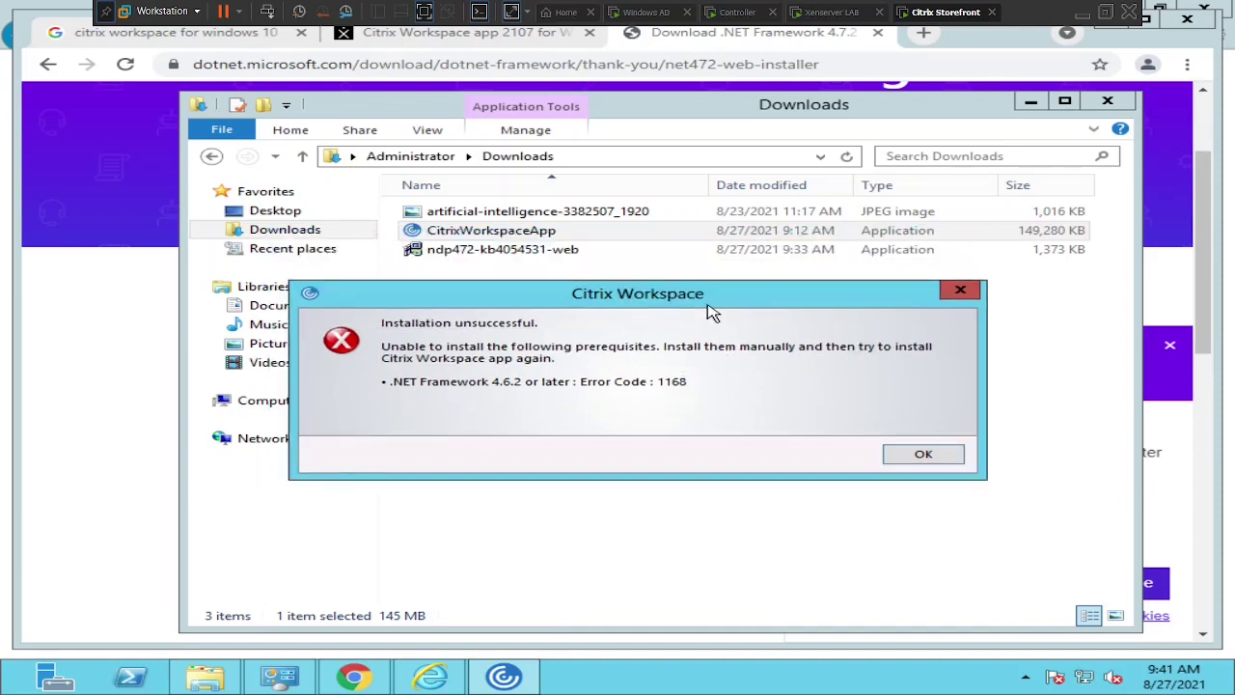
{"action": "left_click", "coordinate": [945, 458]}
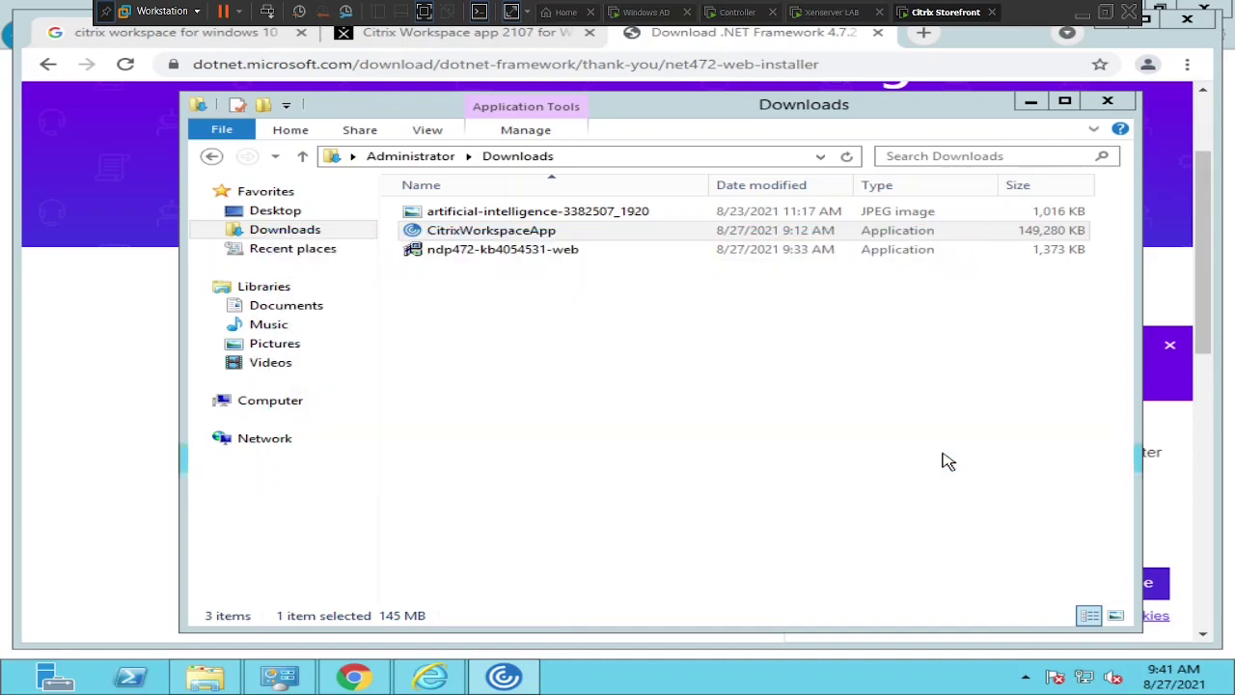
{"action": "right_click", "coordinate": [936, 14]}
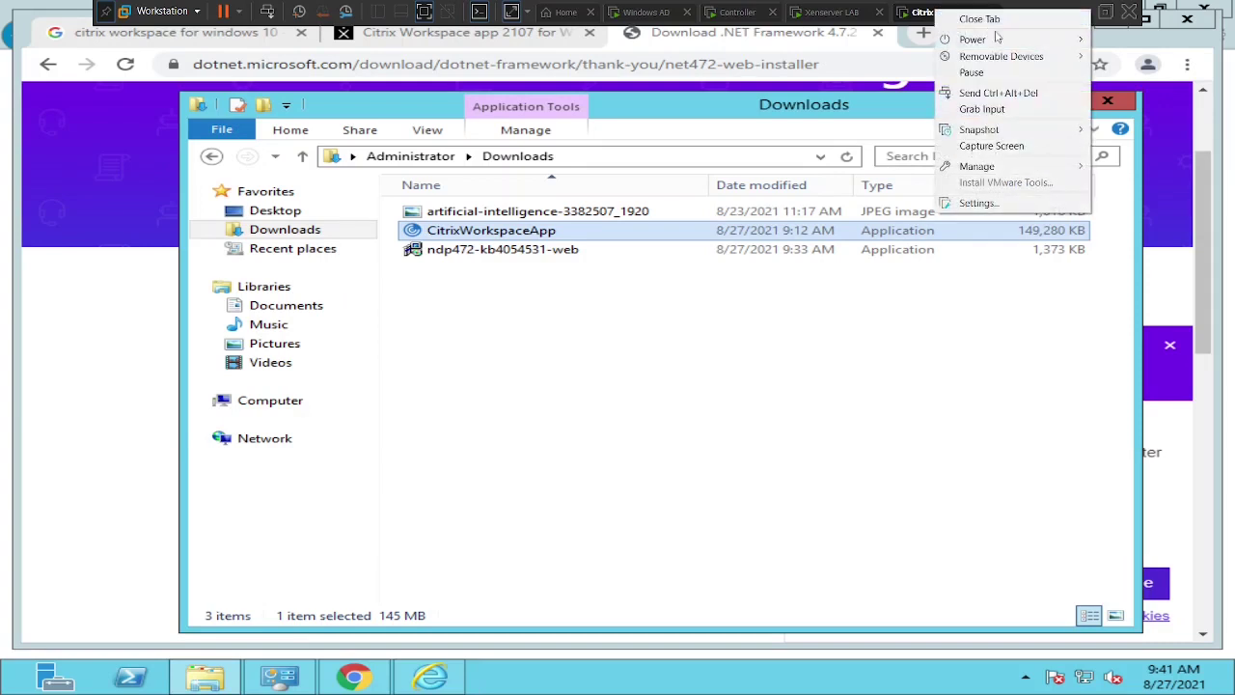
{"action": "mouse_move", "coordinate": [1015, 38]}
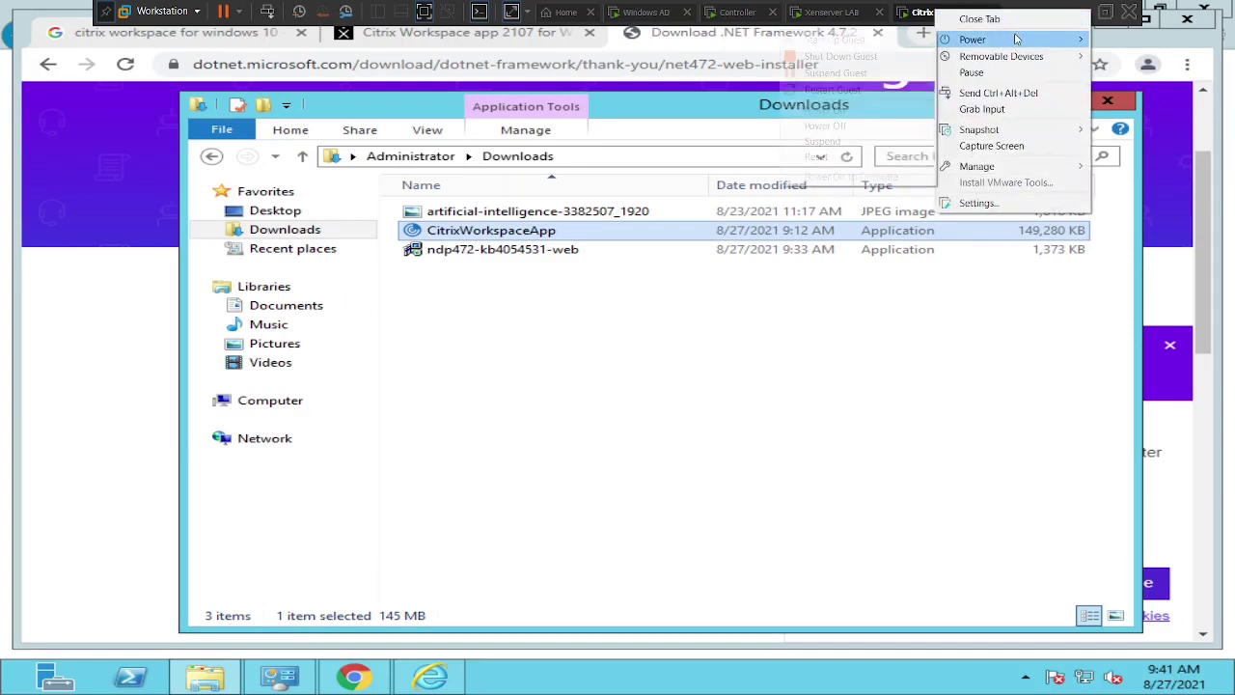
{"action": "left_click", "coordinate": [880, 91]}
{"action": "left_click", "coordinate": [651, 391]}
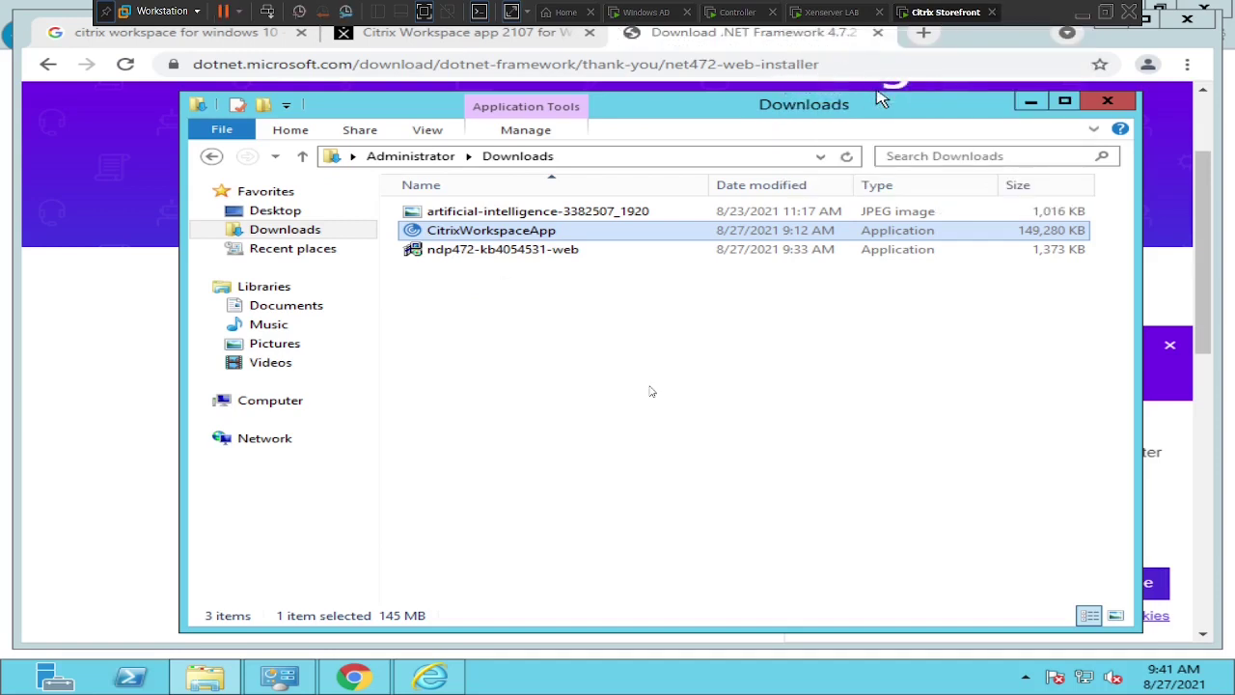
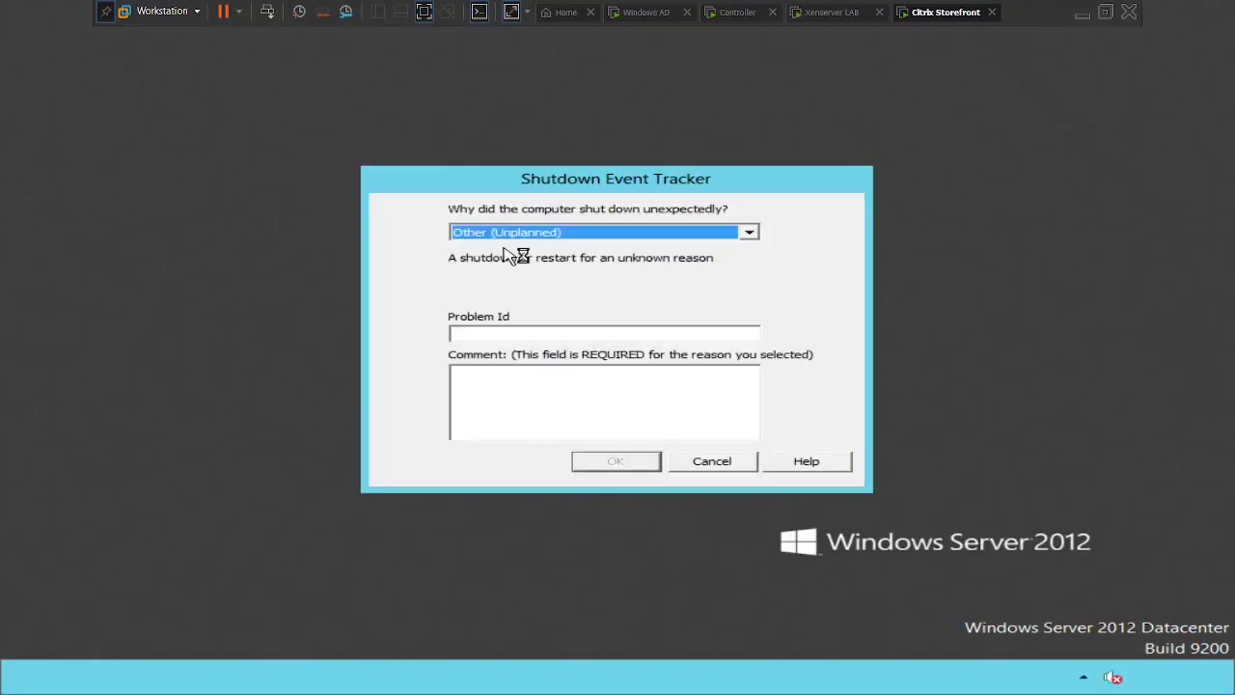
{"action": "left_click", "coordinate": [715, 465]}
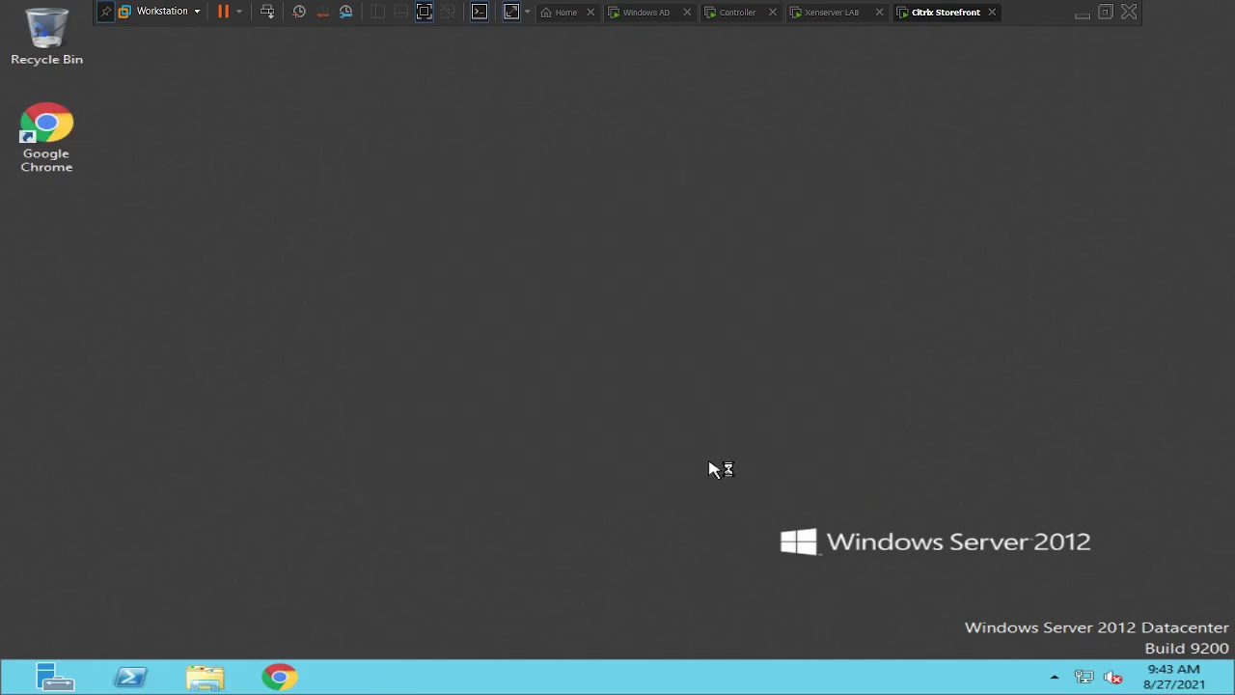
Run CitrixWorkspaceApp from the Downloads folder as administrator and dismiss the Citrix Receiver Add Account window
{"action": "left_click", "coordinate": [224, 682]}
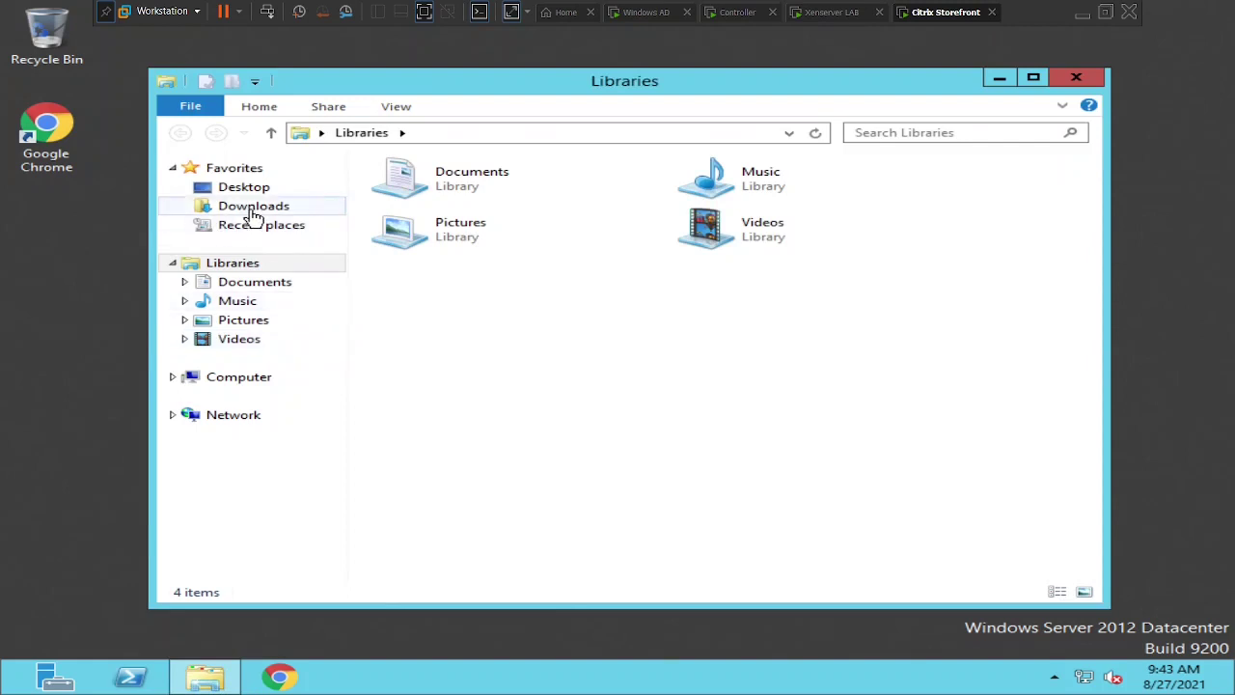
{"action": "left_click", "coordinate": [251, 210]}
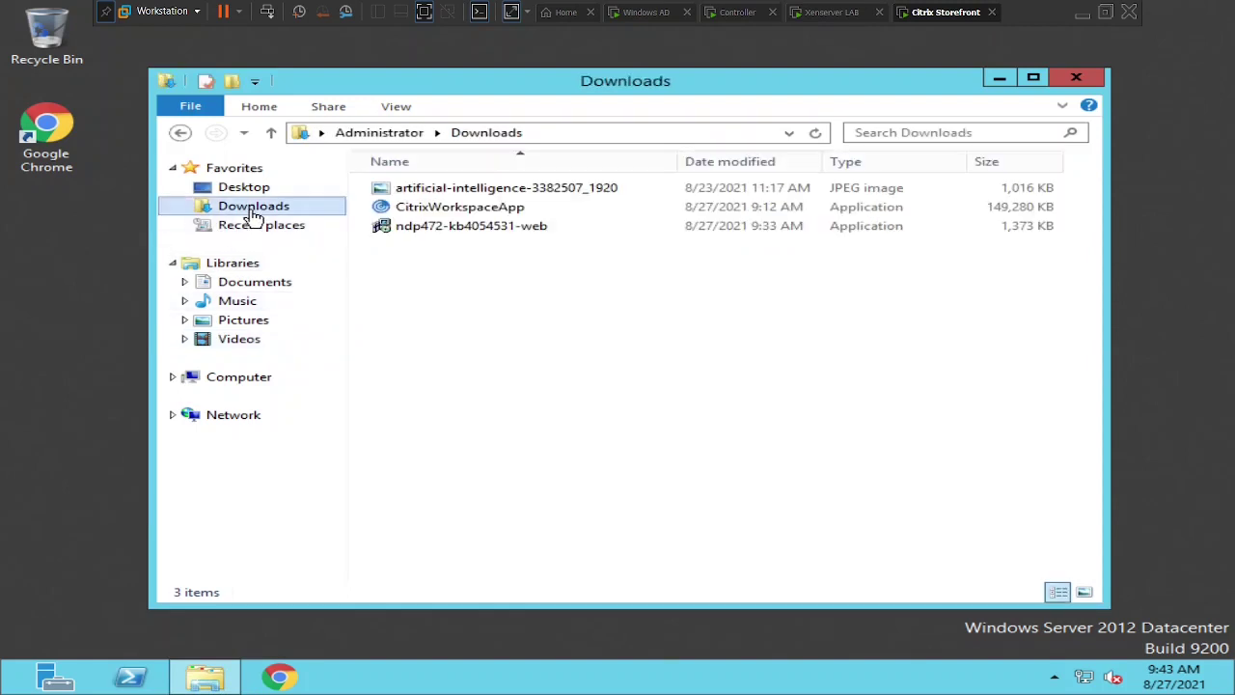
{"action": "left_click", "coordinate": [485, 214]}
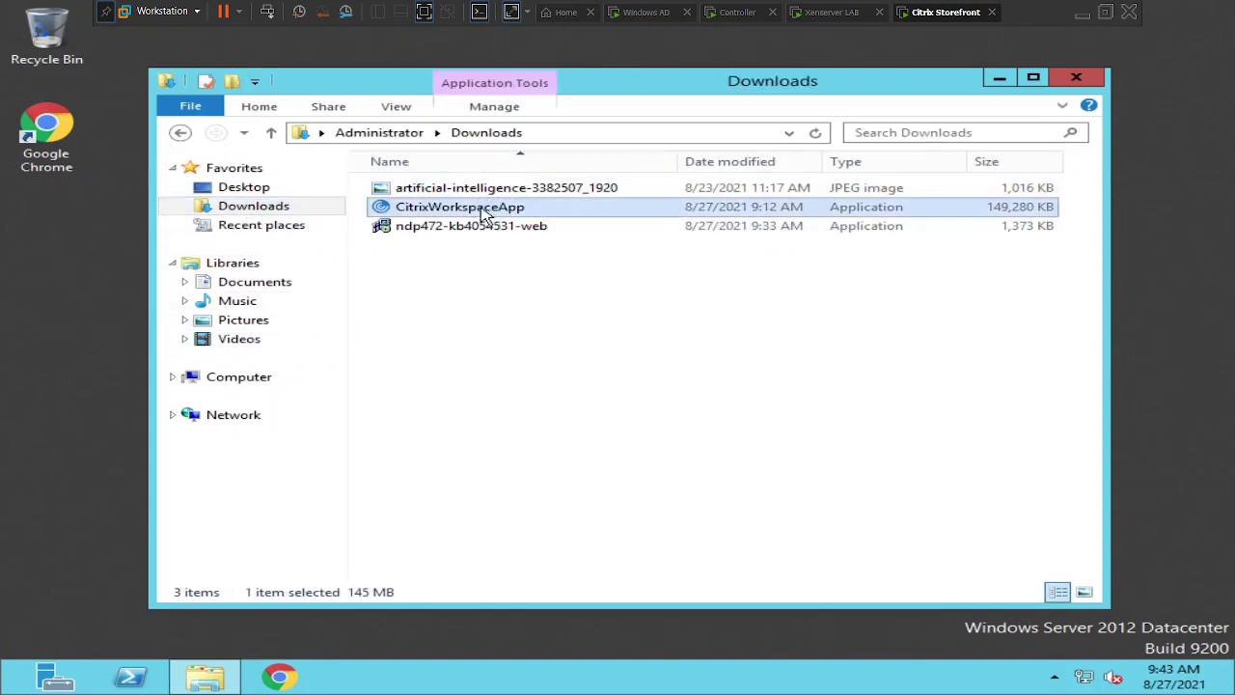
{"action": "right_click", "coordinate": [483, 211]}
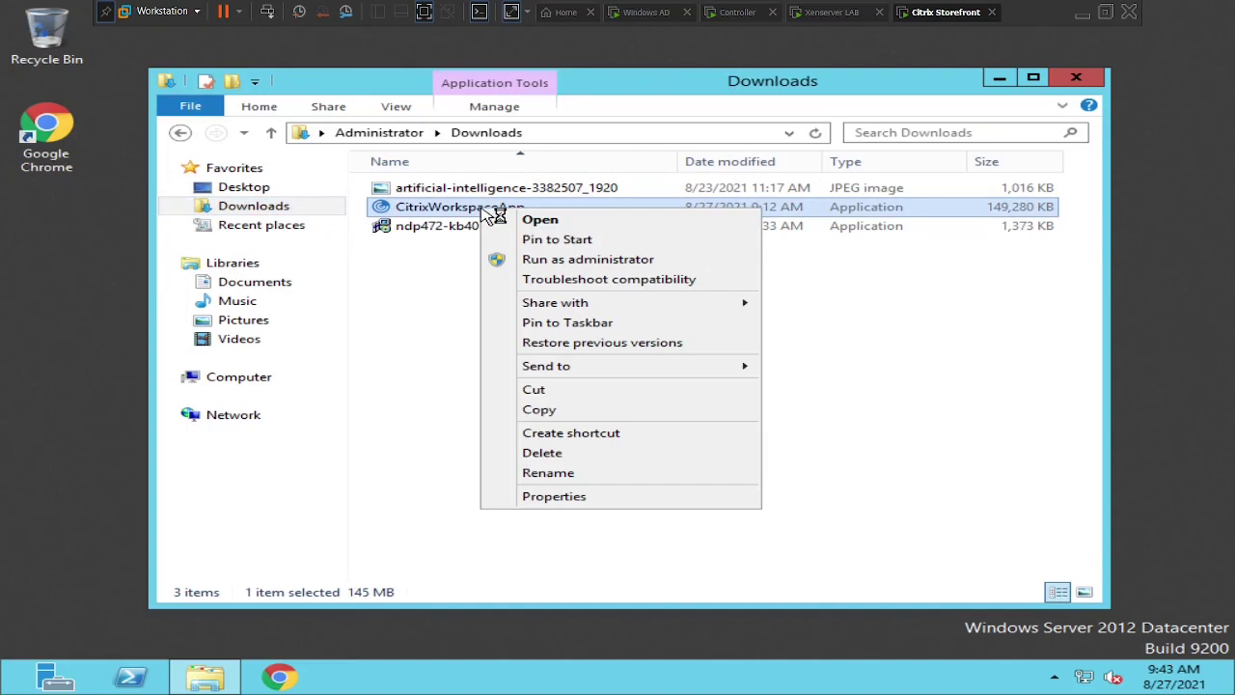
{"action": "left_click", "coordinate": [578, 261]}
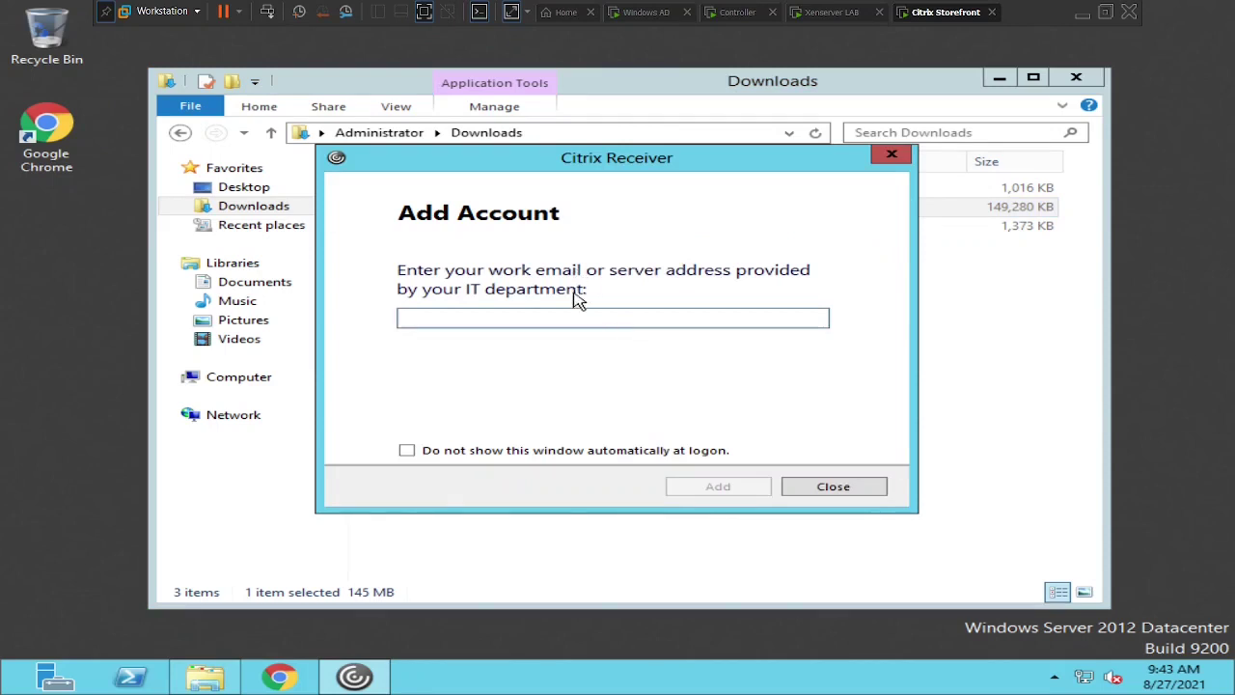
{"action": "key", "text": "Escape"}
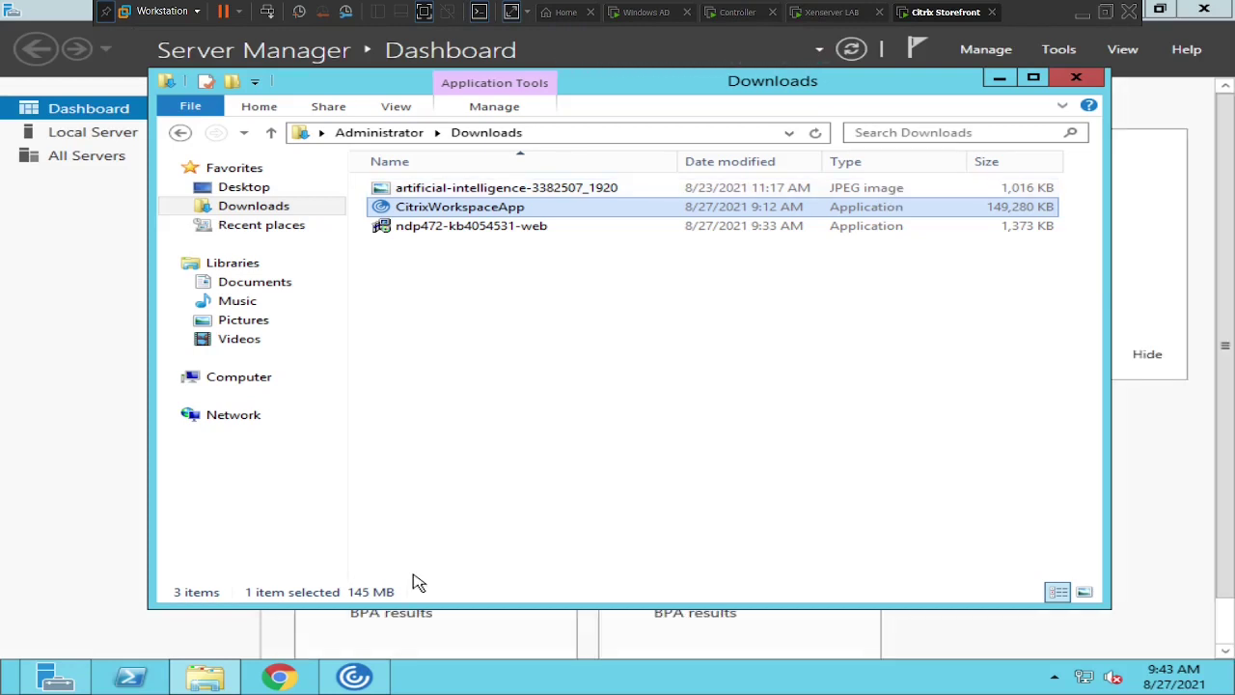
Bring up the Citrix Workspace setup, accept the license agreement and start the installation
{"action": "left_click", "coordinate": [357, 676]}
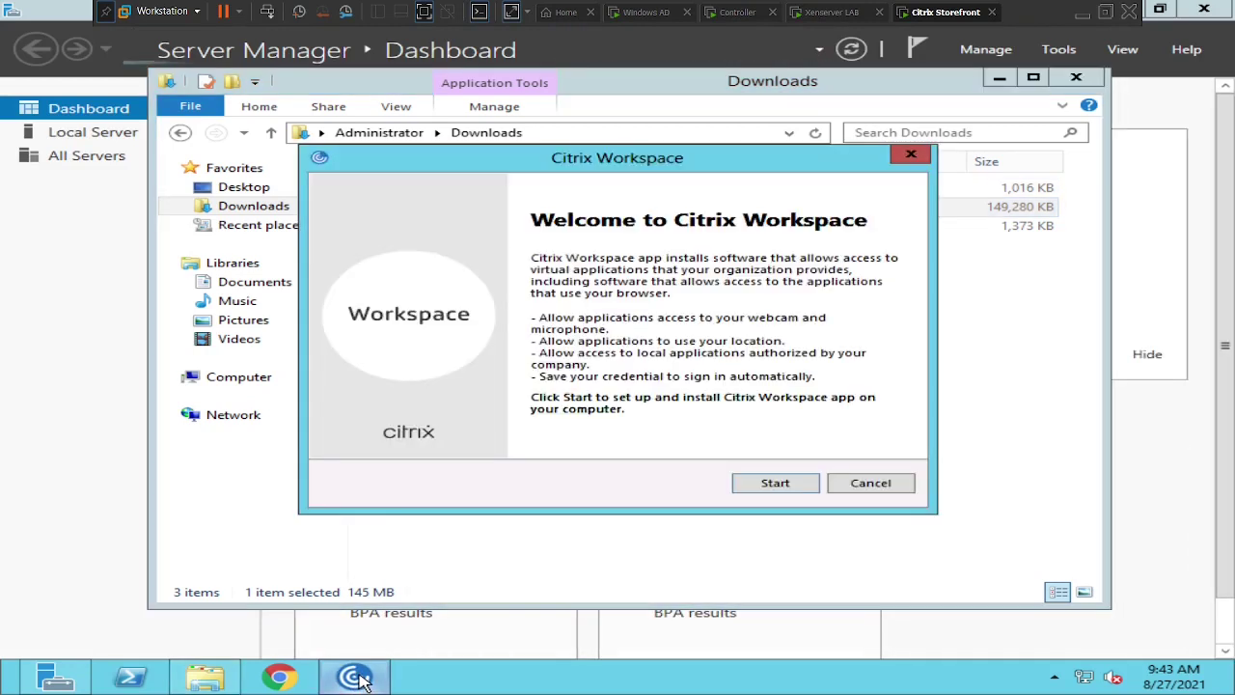
{"action": "left_click", "coordinate": [776, 485]}
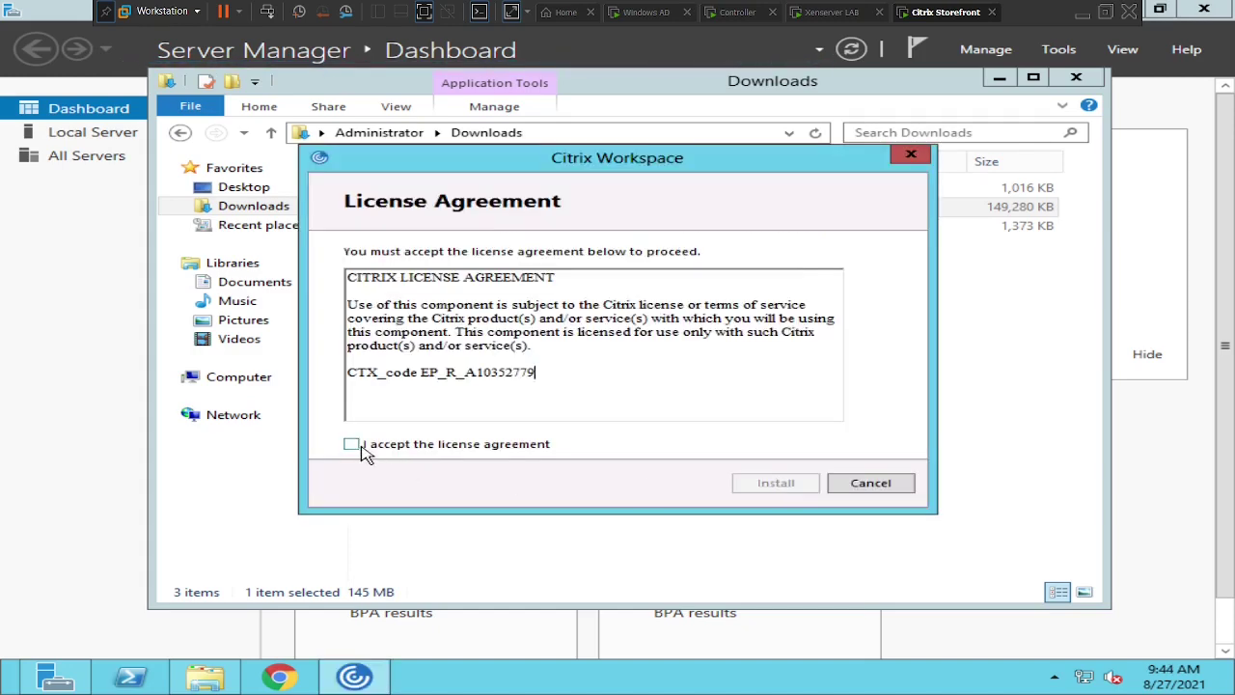
{"action": "left_click", "coordinate": [354, 445]}
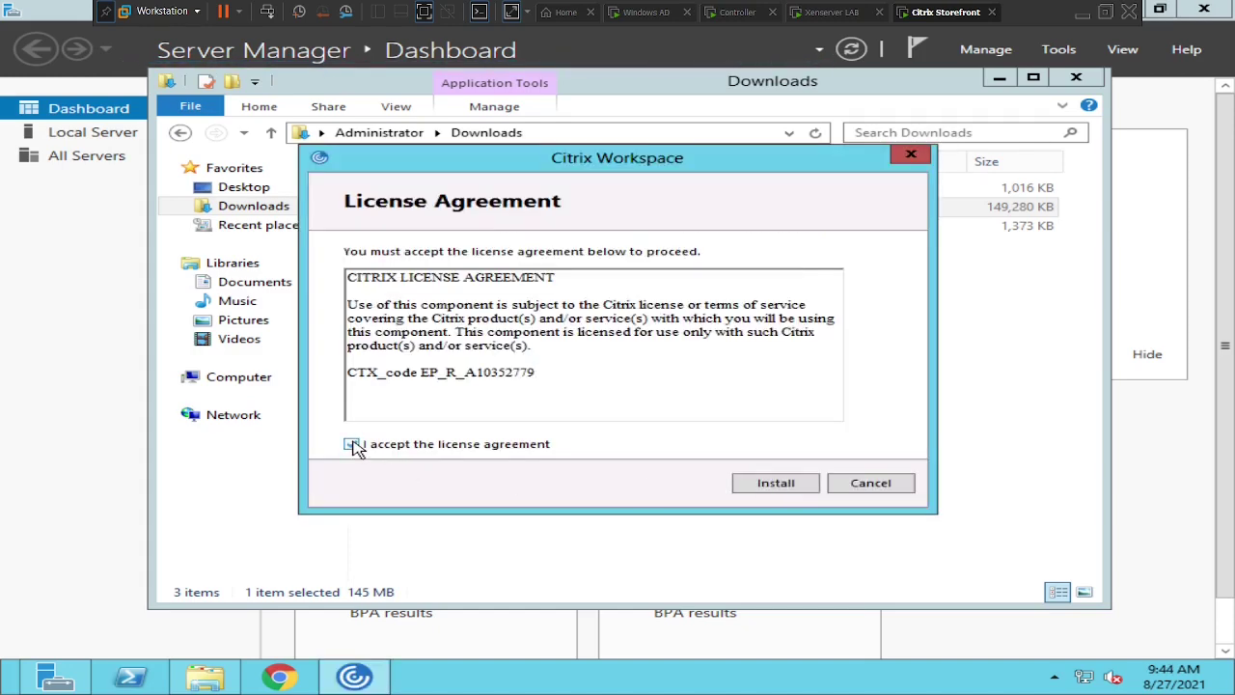
{"action": "left_click", "coordinate": [776, 483]}
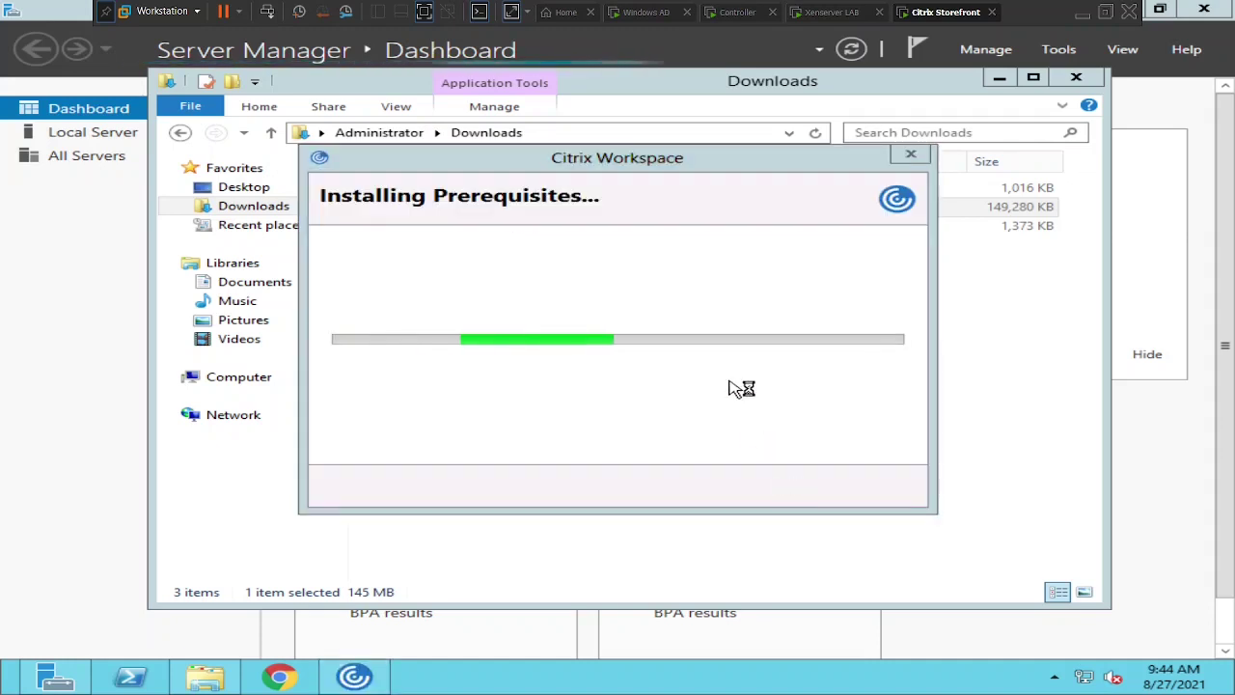